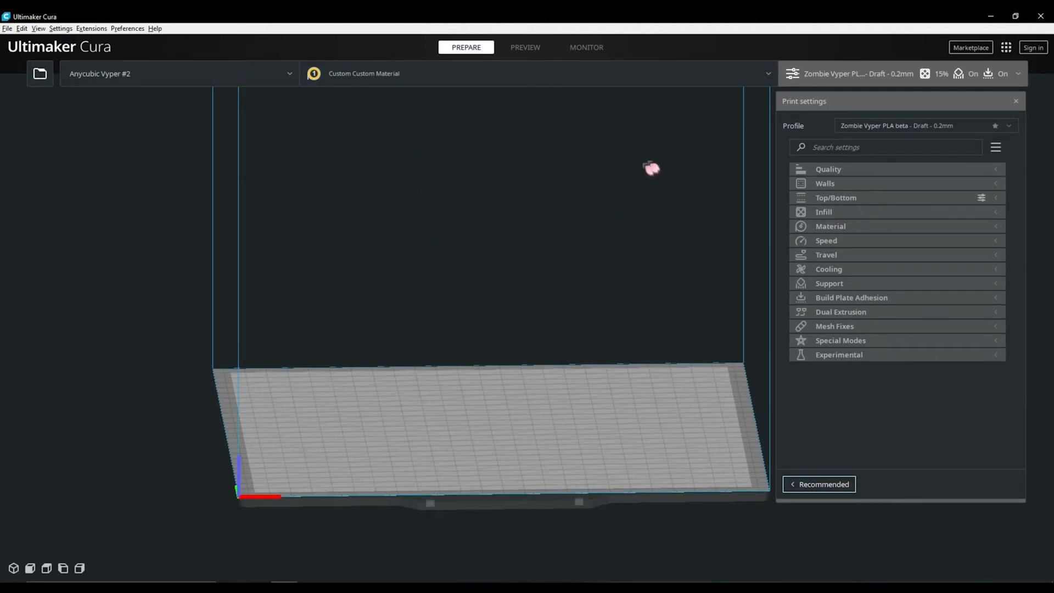
Step: Look up the Settings Guide plugin's details in the Marketplace, browse the plugin list and close the Marketplace
click(972, 48)
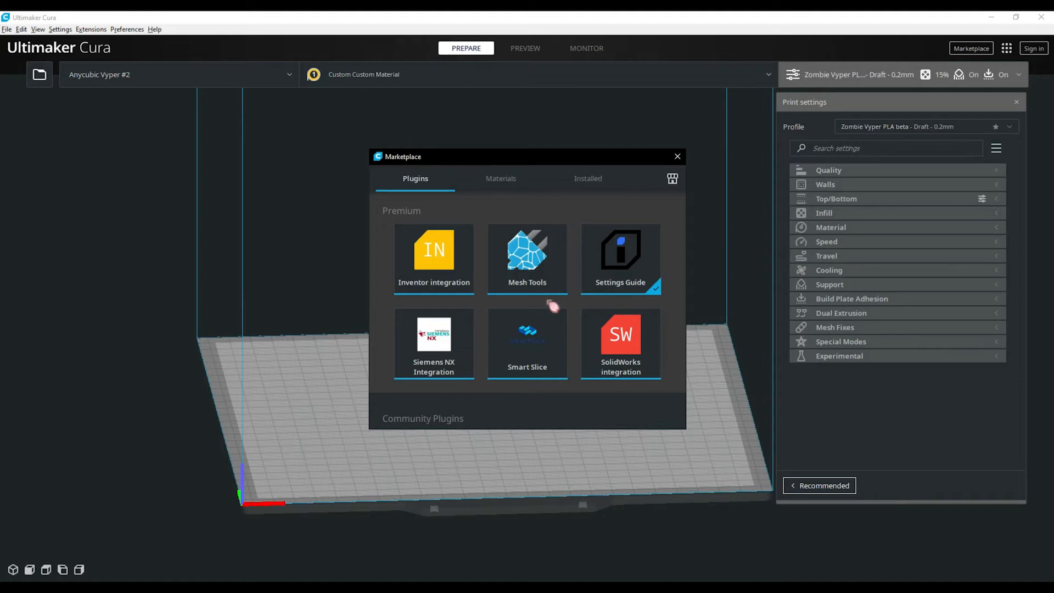
click(637, 278)
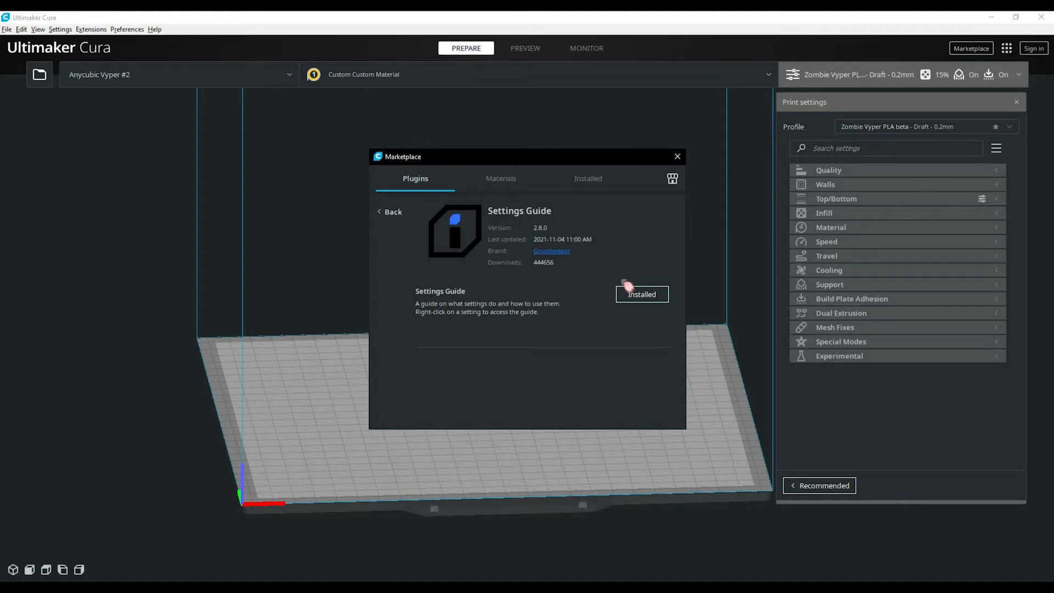
click(404, 220)
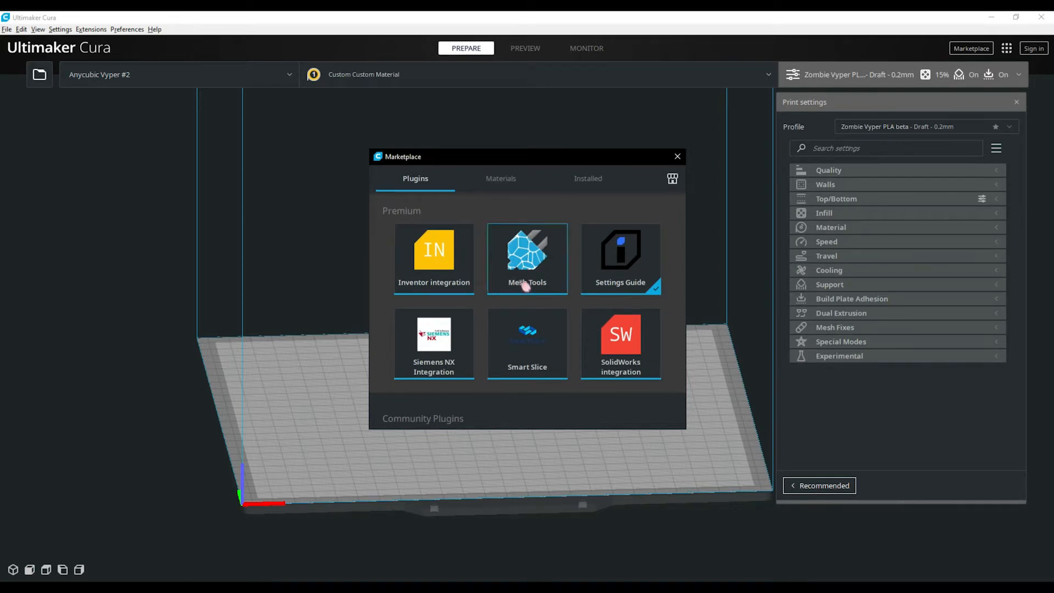
scroll(559, 297, down, 5)
key(Escape)
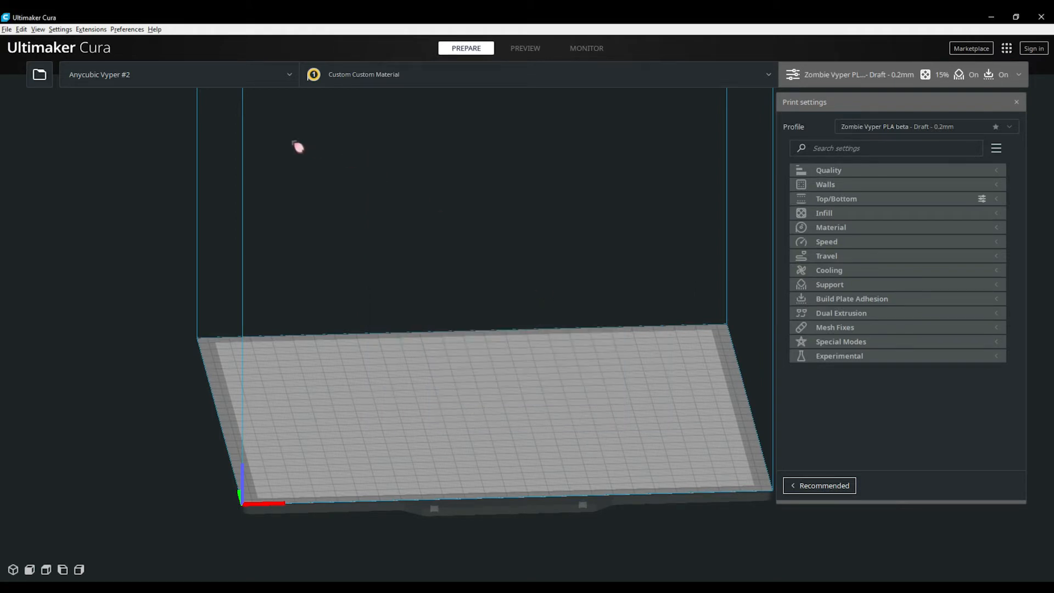
Step: Open the program's preferences and review the General options from interface down to the update settings
click(126, 29)
click(137, 42)
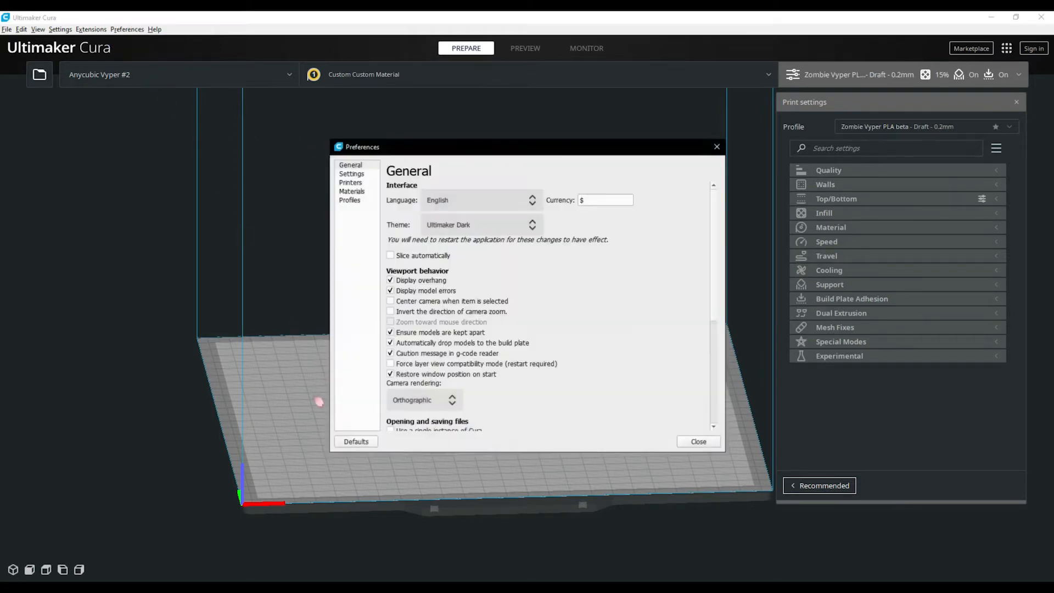
click(357, 164)
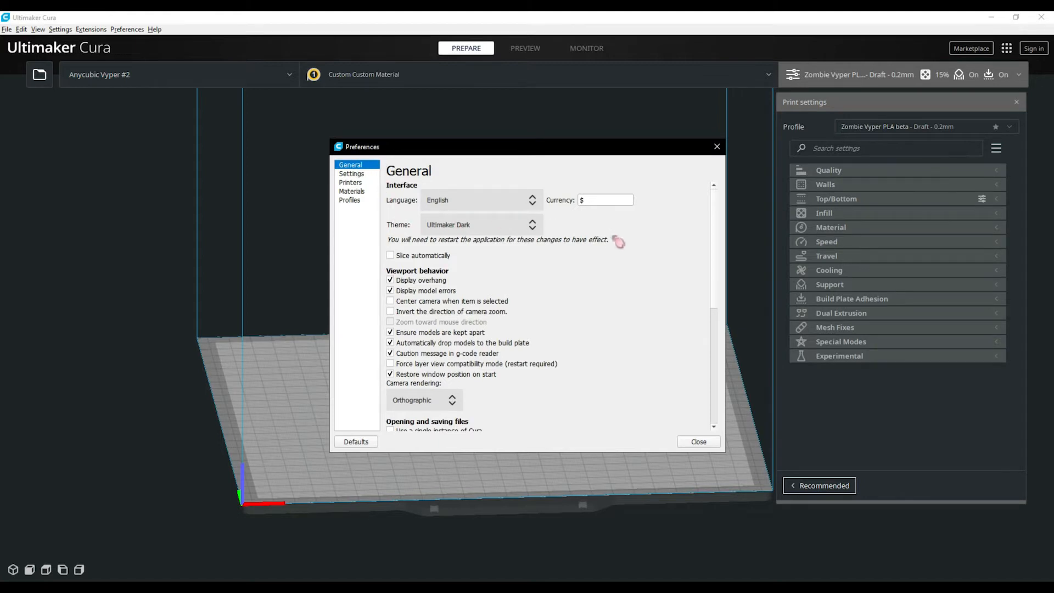
scroll(619, 242, down, 5)
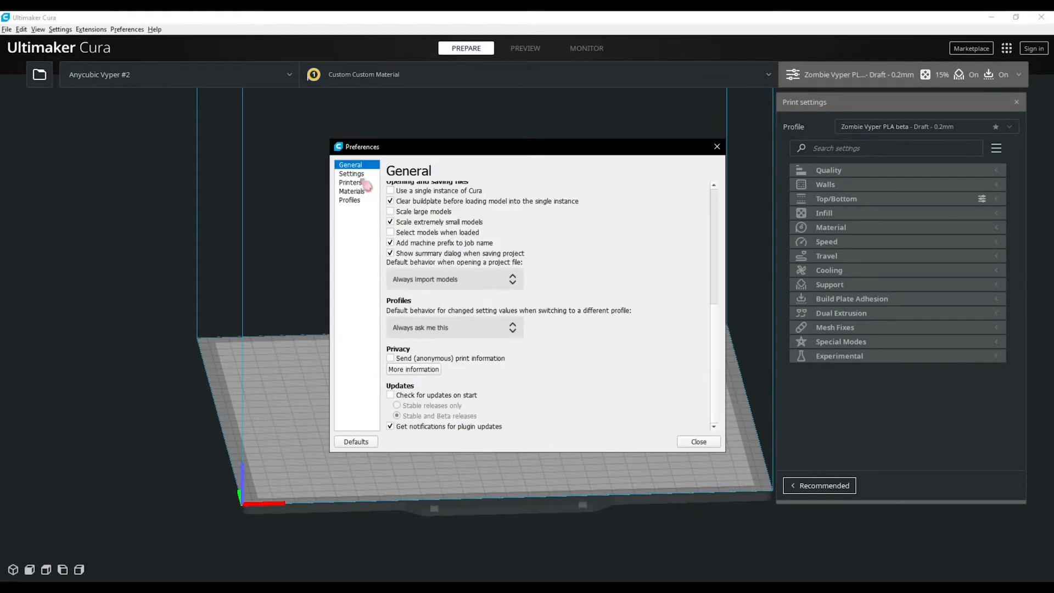
Step: Enlarge the preferences window and look through the whole Setting Visibility list down to the small feature settings
click(352, 173)
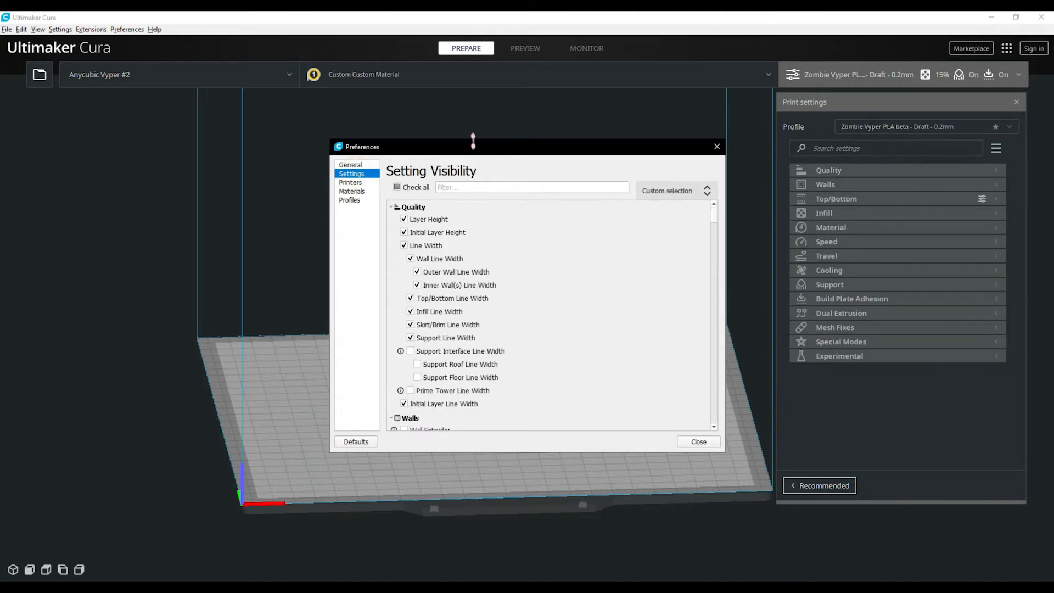
drag(467, 150, 368, 32)
drag(626, 332, 808, 536)
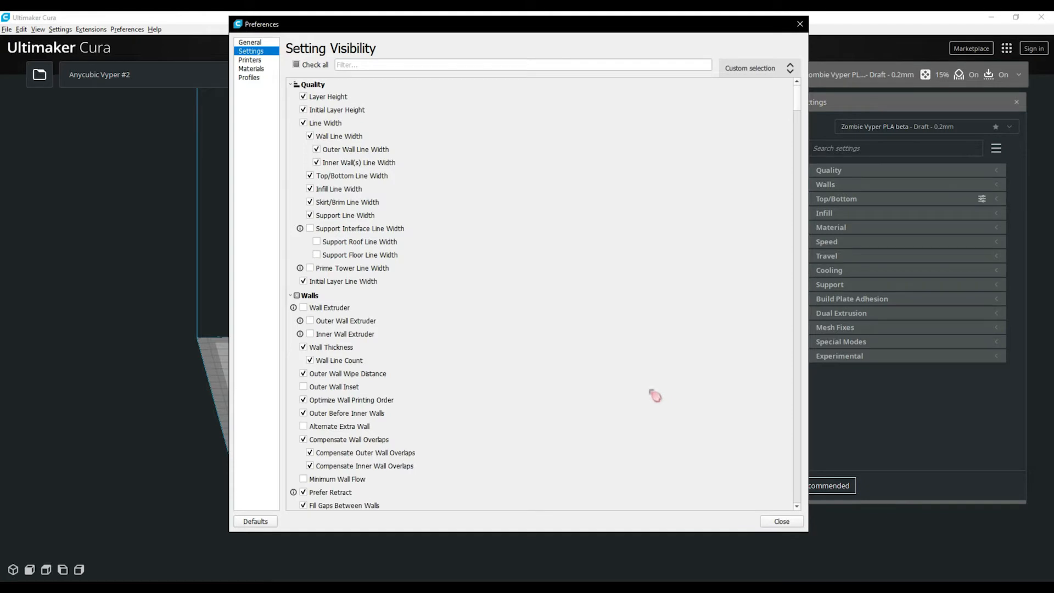
scroll(655, 396, down, 3)
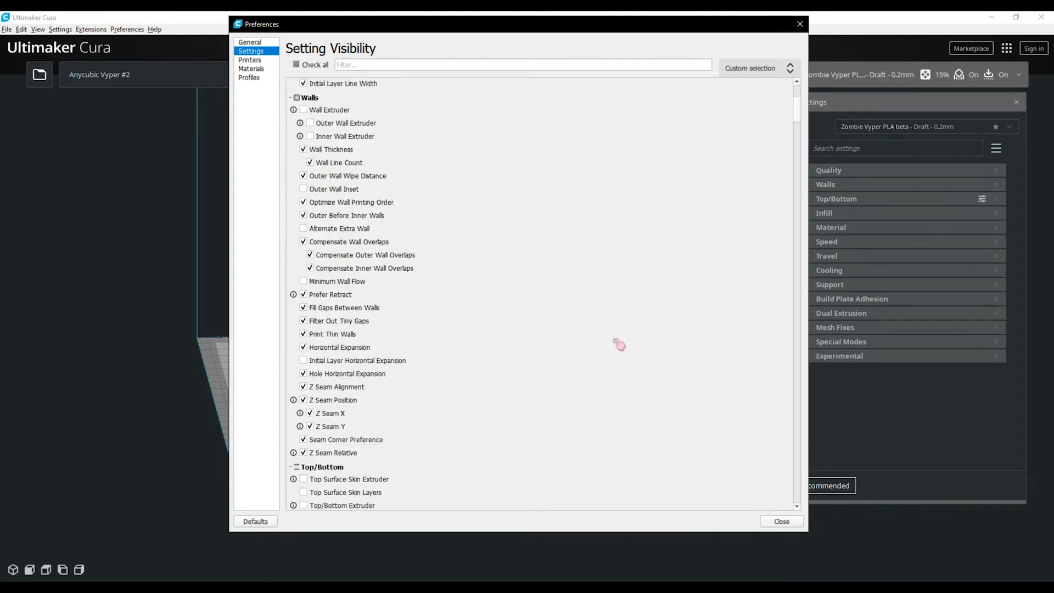
scroll(620, 344, down, 15)
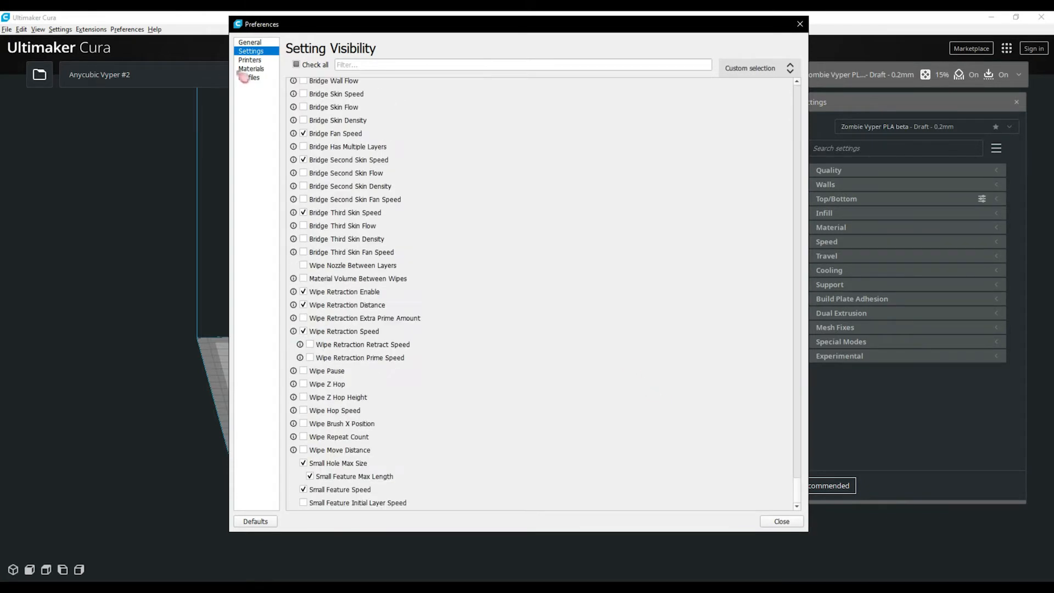
Step: Start adding a non-networked printer and choose the Anycubic Vyper from the Anycubic models
click(253, 61)
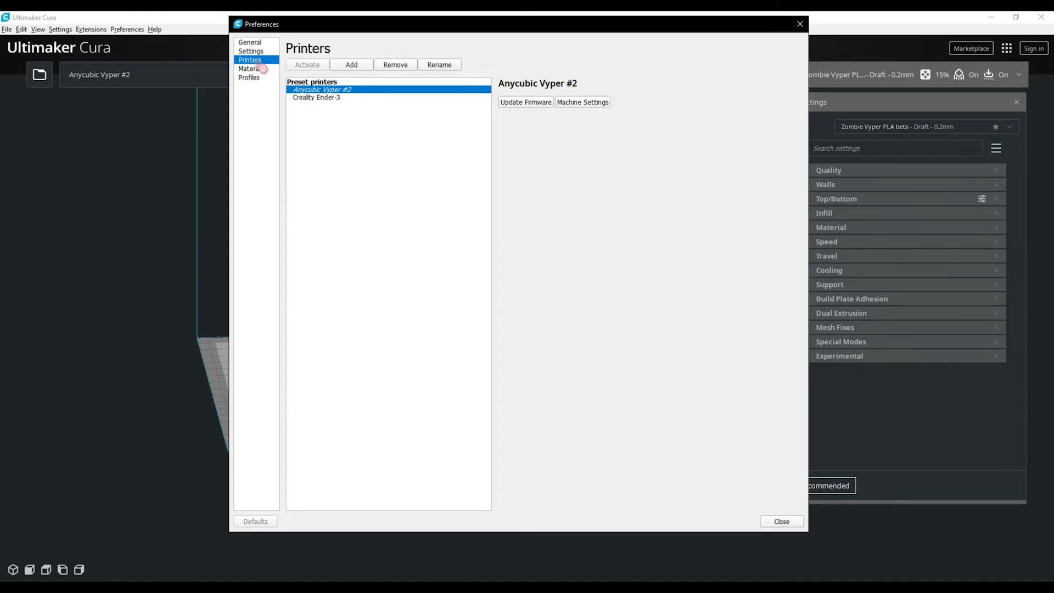
click(351, 65)
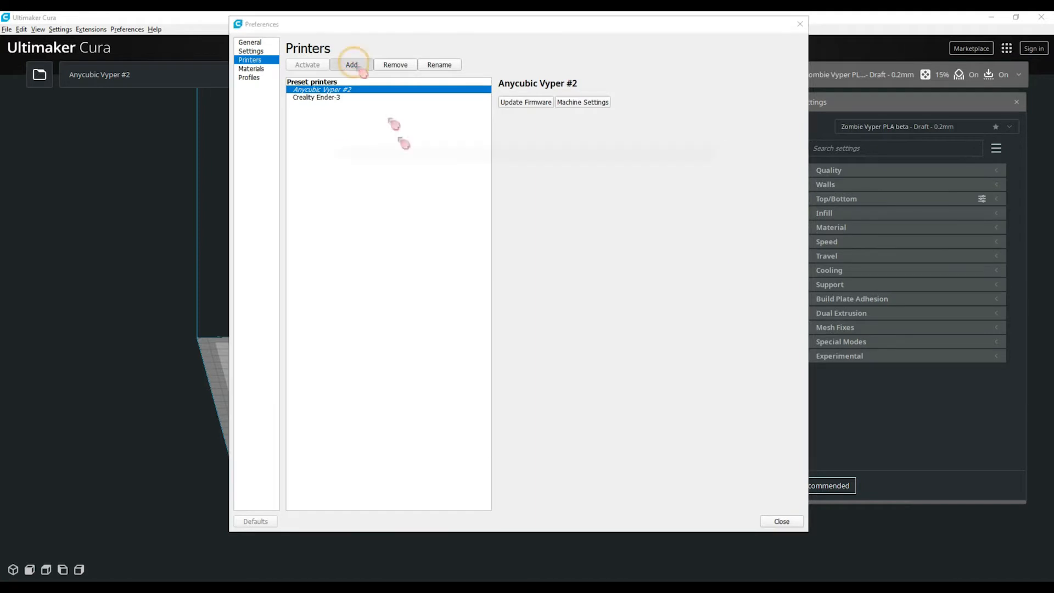
click(430, 278)
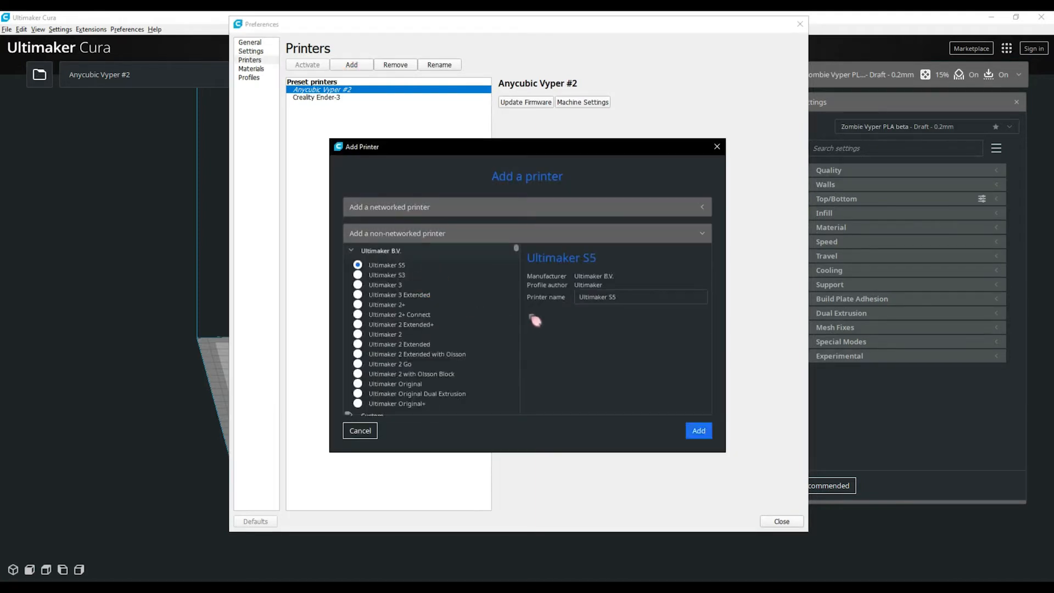
scroll(498, 313, down, 3)
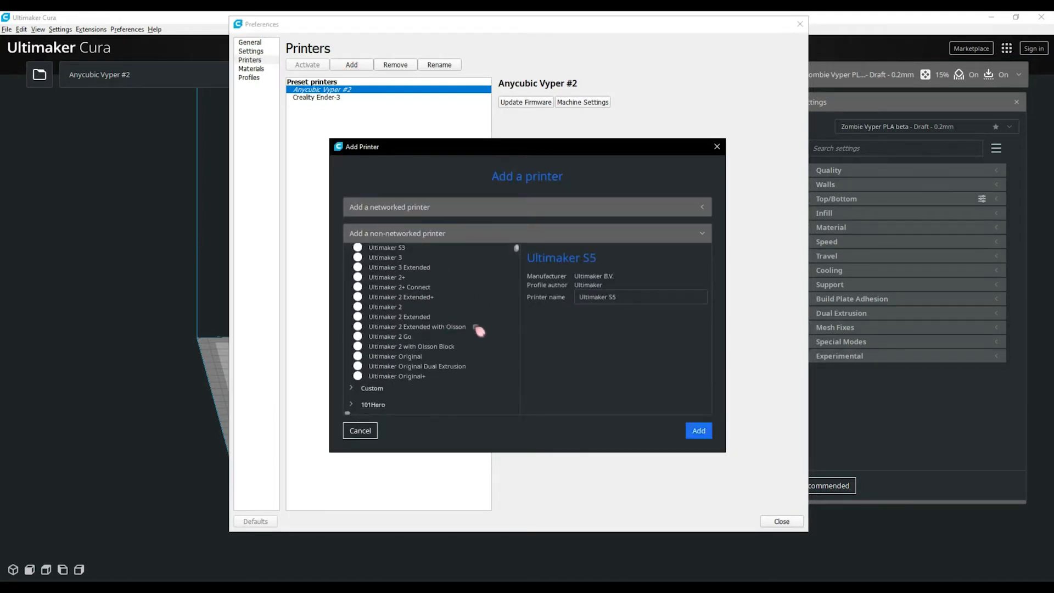
scroll(417, 338, down, 5)
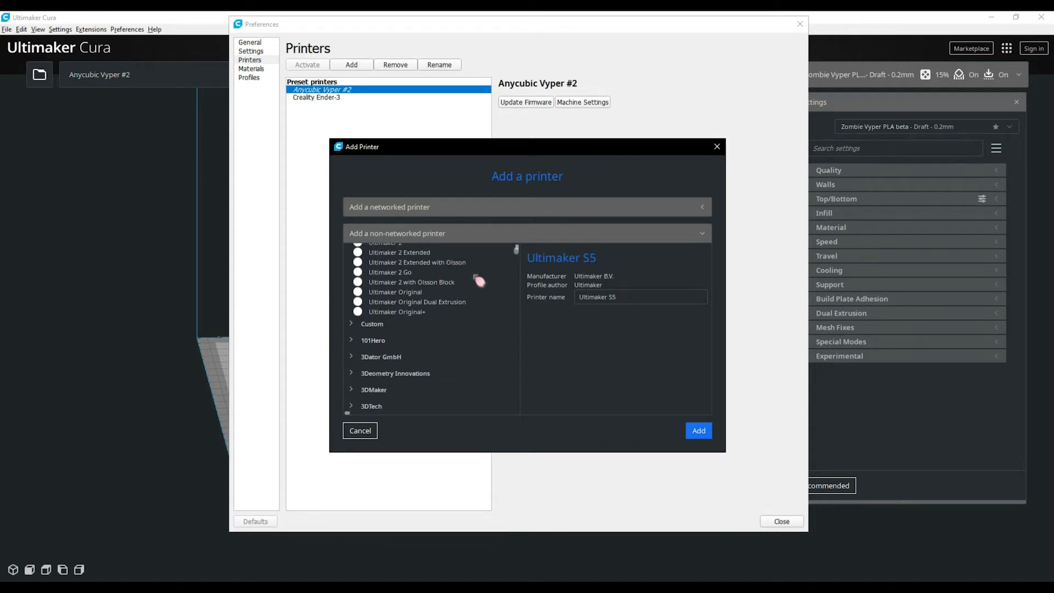
scroll(385, 340, down, 4)
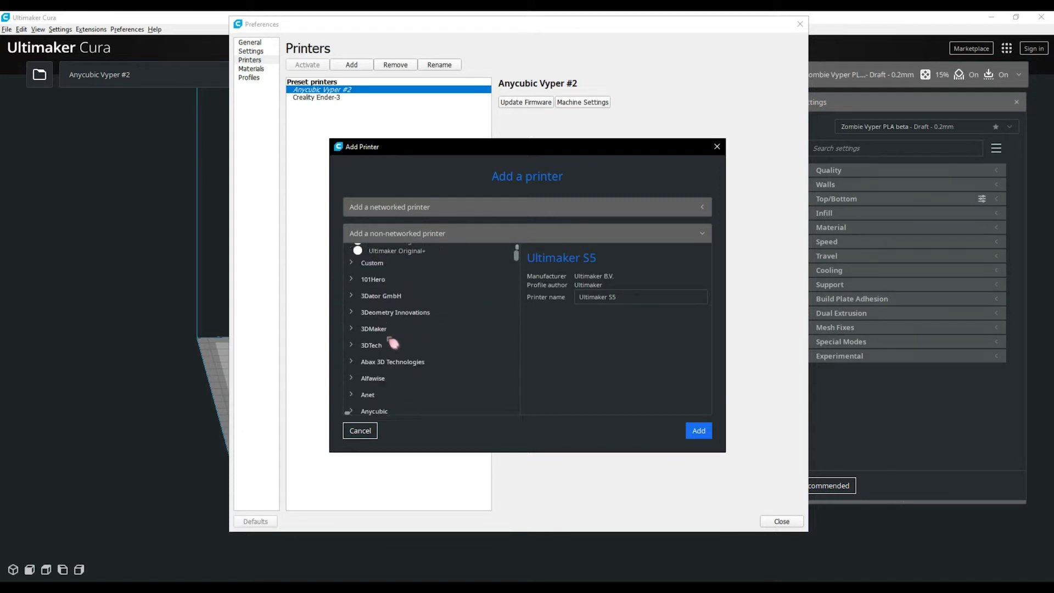
click(383, 397)
scroll(400, 374, down, 3)
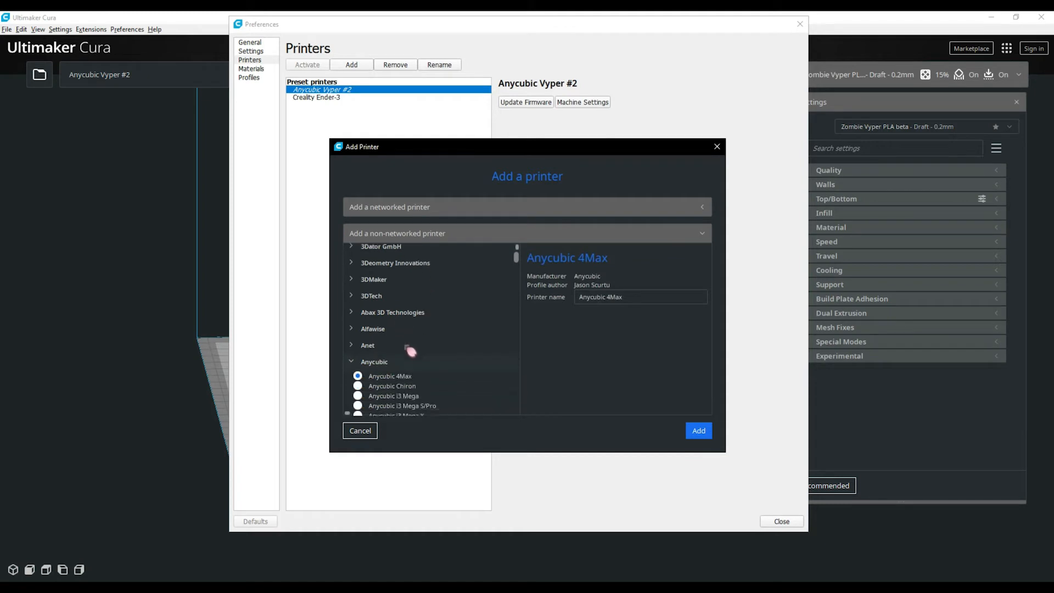
scroll(412, 354, down, 4)
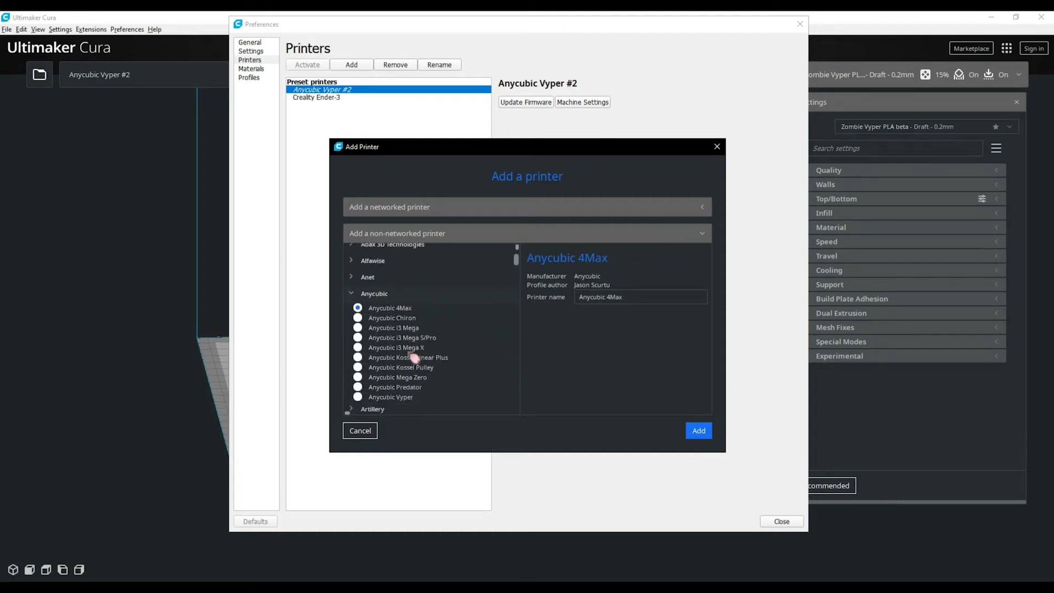
click(384, 396)
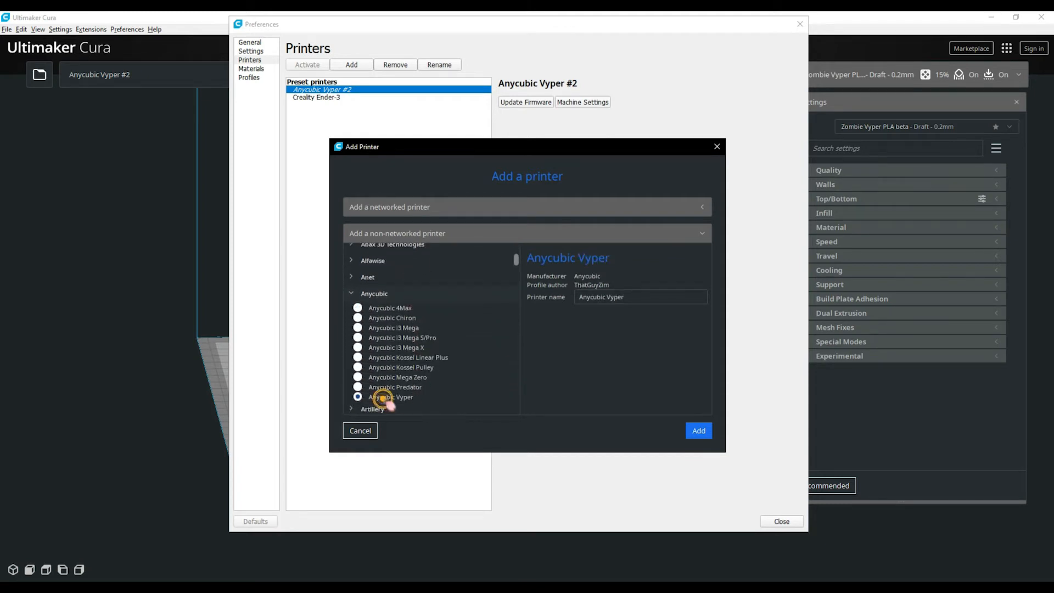
Step: Name the new printer "Anycubic Vypera" and add it
click(628, 297)
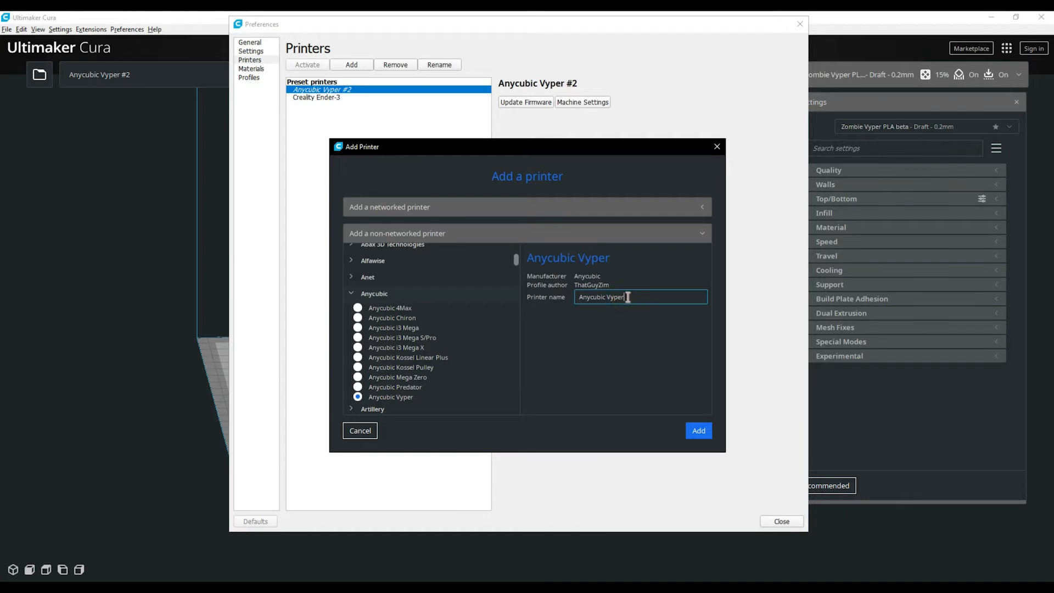
text(a)
click(700, 433)
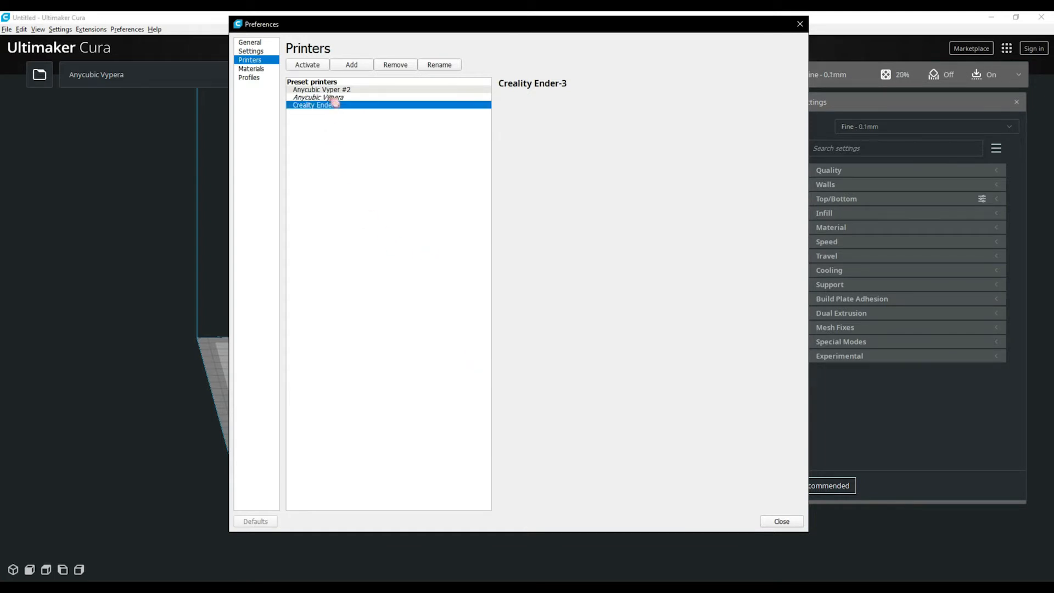
Step: Examine the Anycubic Vypera's machine settings, including its start and end G-code, in an enlarged window
click(324, 98)
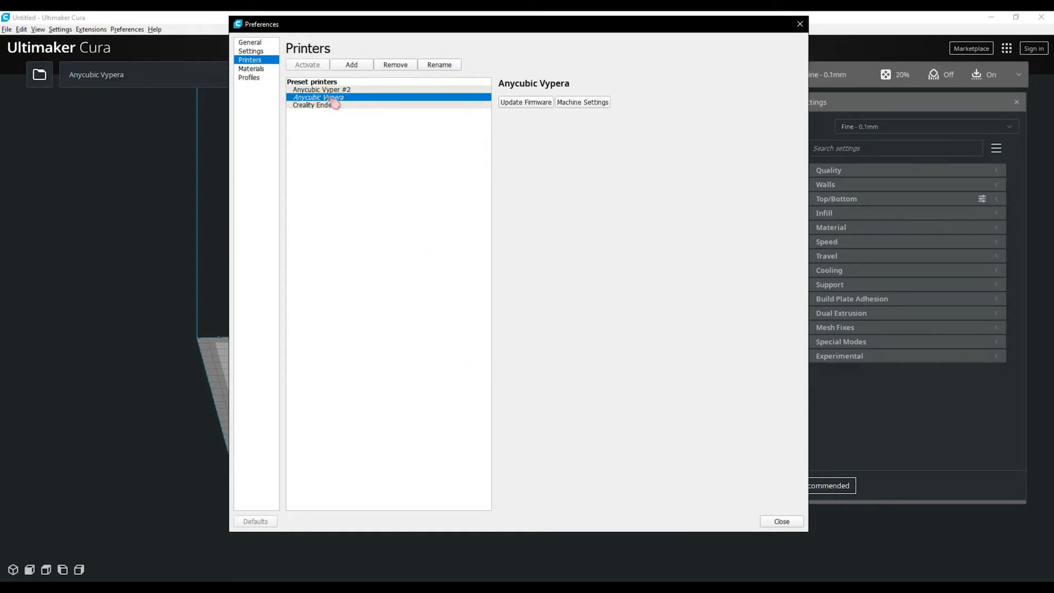
click(591, 104)
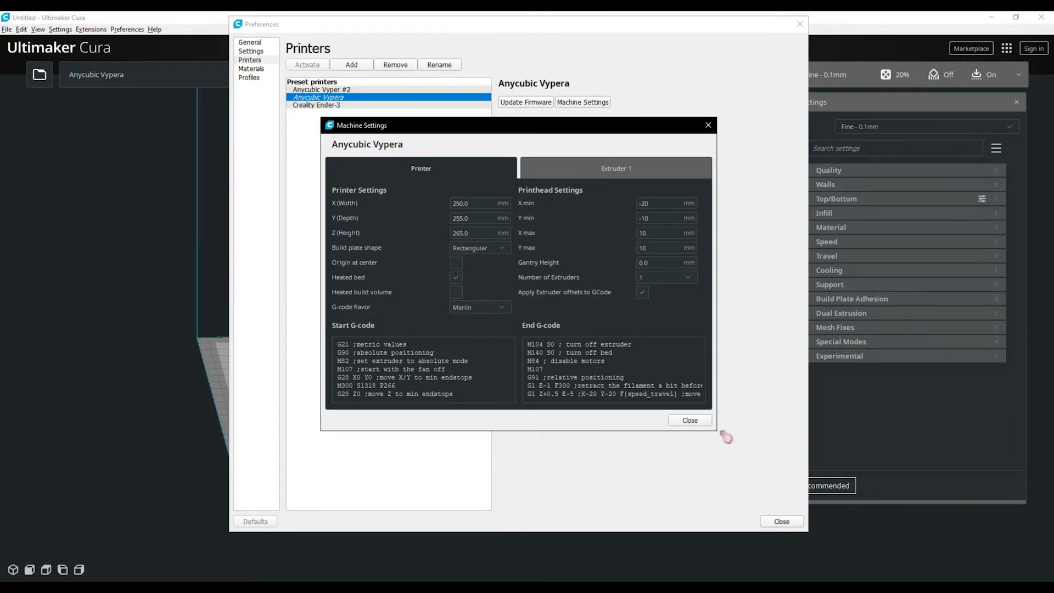
drag(715, 433, 799, 491)
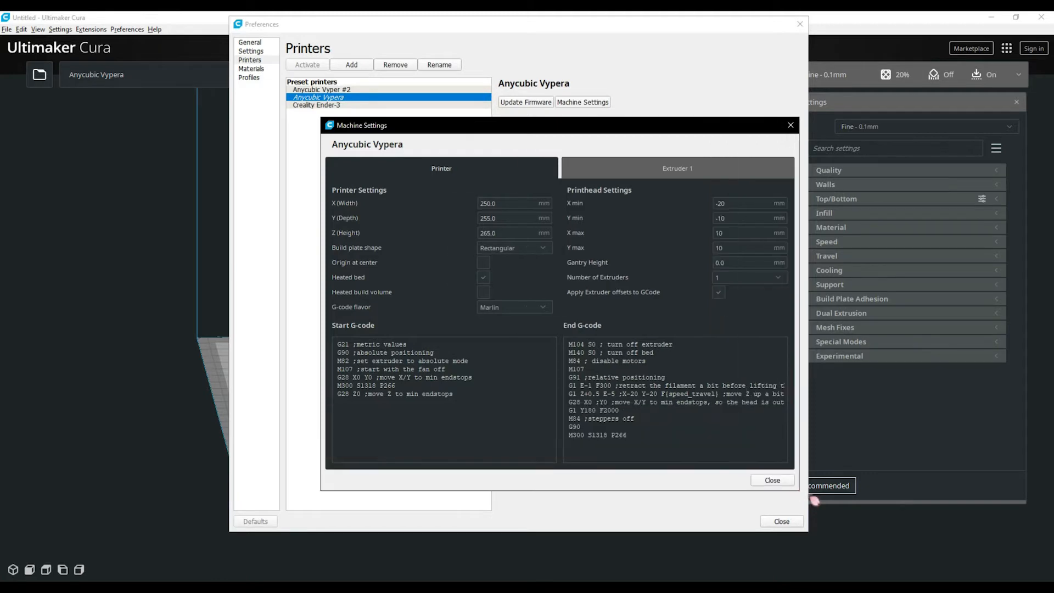
drag(482, 433, 292, 296)
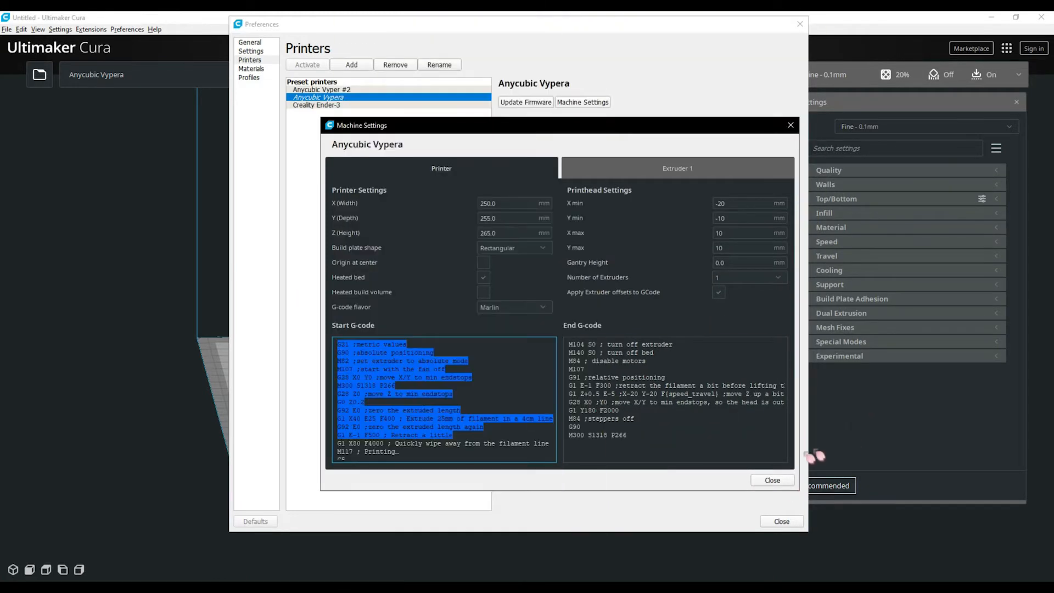
click(710, 516)
click(698, 471)
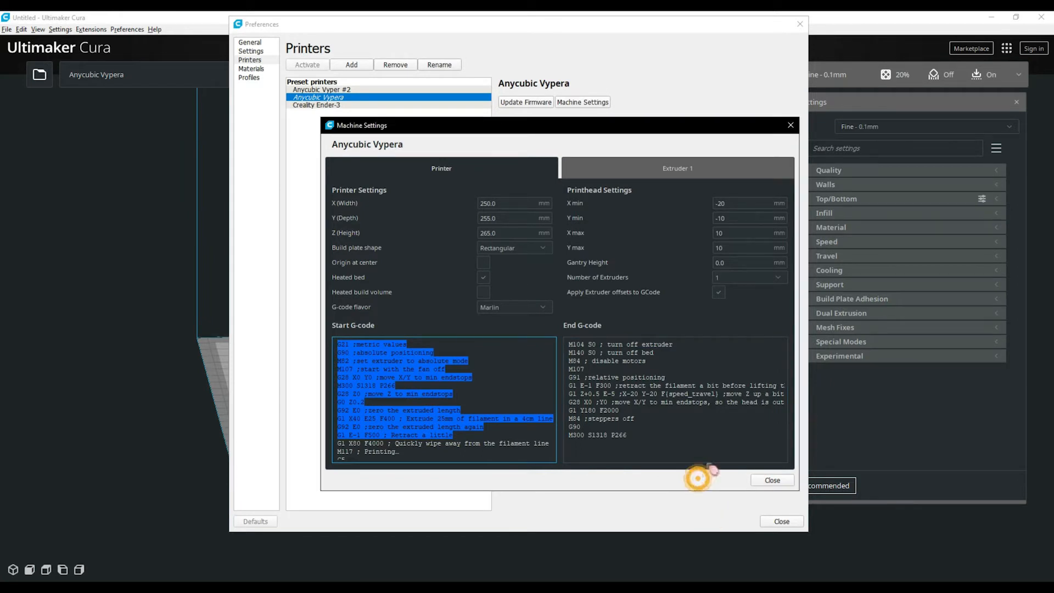
click(703, 455)
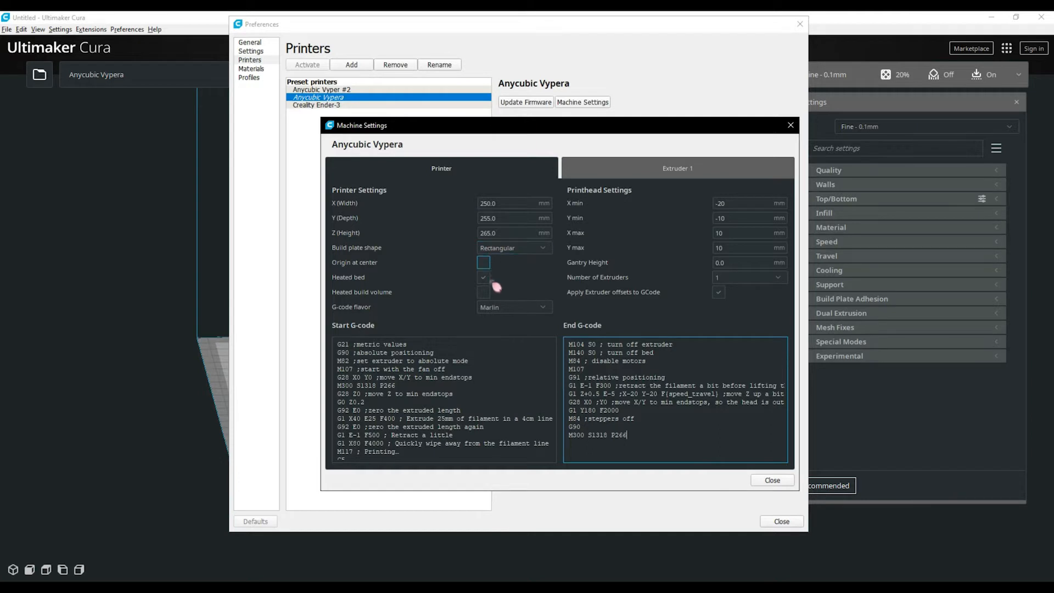
Step: Check the nozzle and material diameter settings of Extruder 1 and close the machine settings
click(693, 177)
click(473, 205)
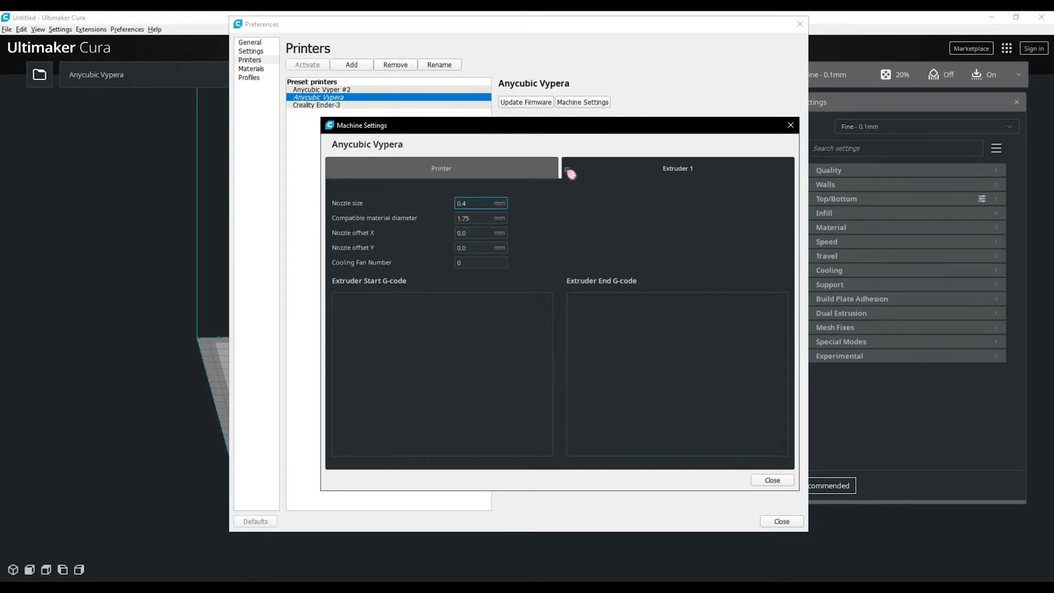
key(Escape)
Step: Create a new custom material for the Anycubic Vypera and display its print settings
click(250, 68)
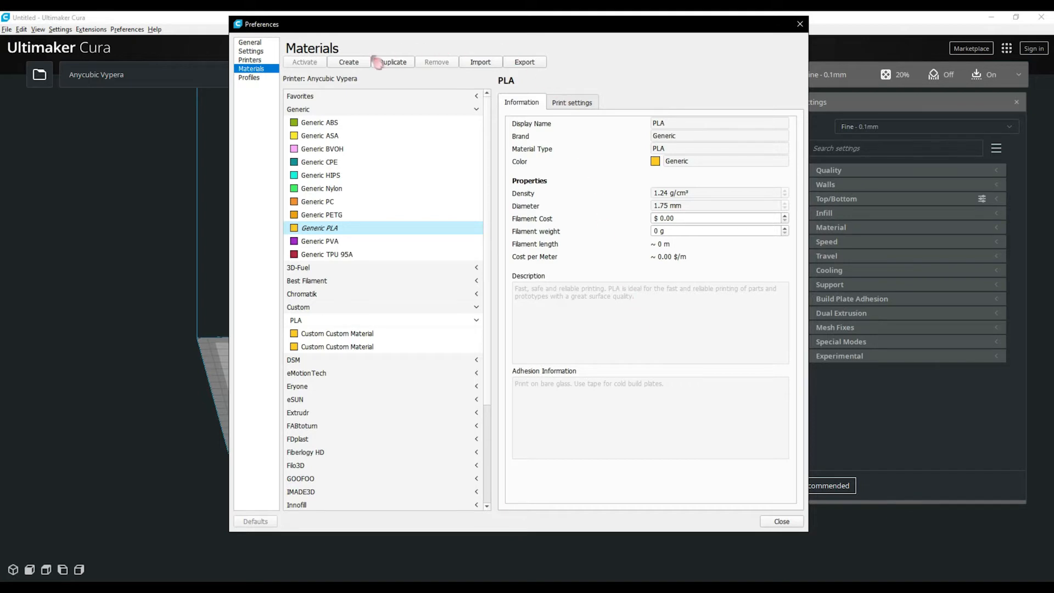
click(348, 62)
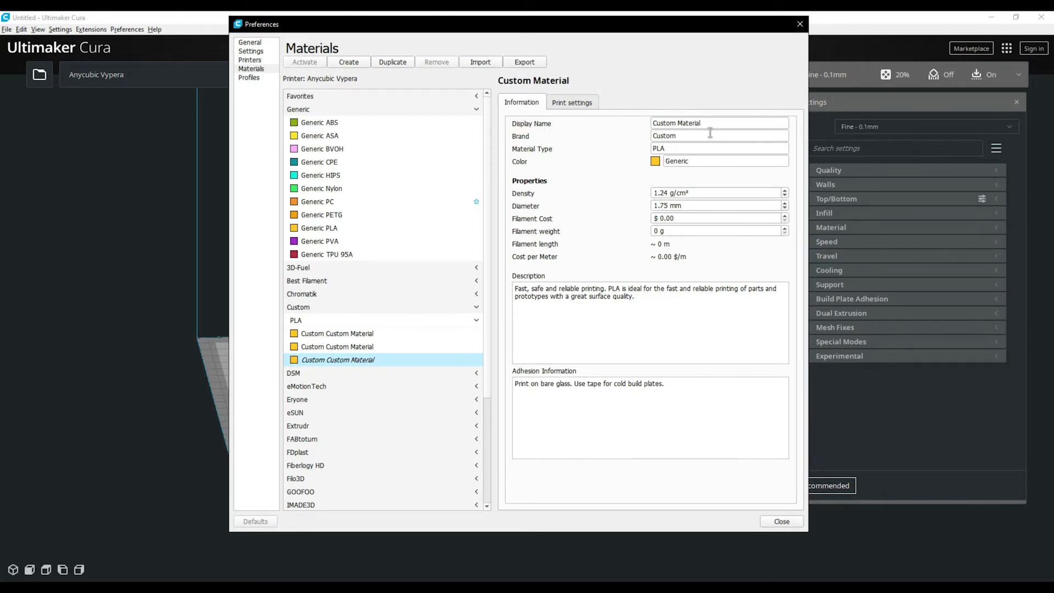
click(572, 102)
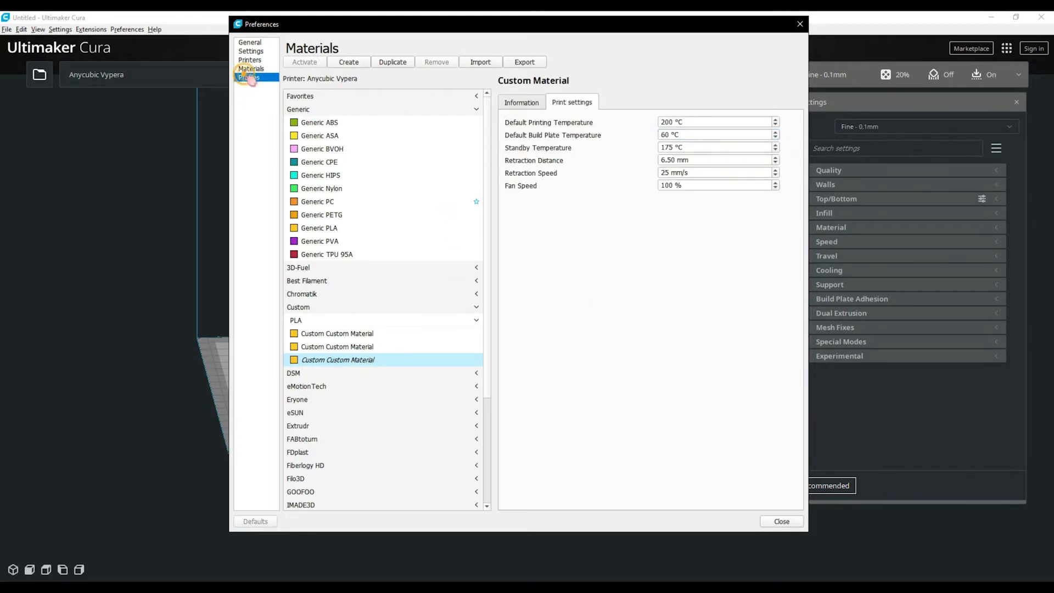
Step: Import the profile file ZombieVyperPLAbetaV3.curaprofile, activate it for the Anycubic Vypera and close the preferences
click(249, 77)
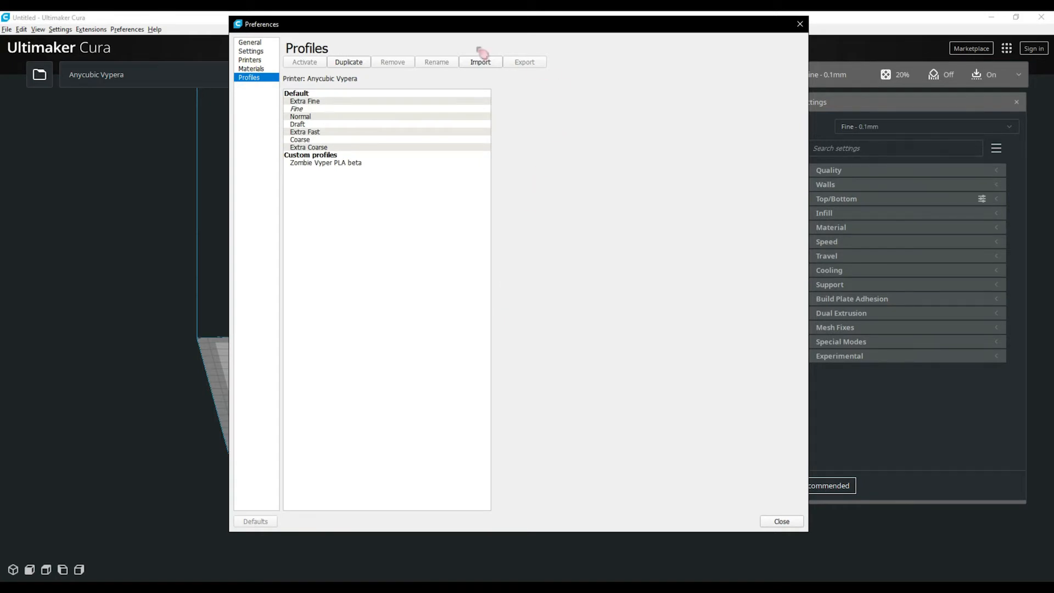
click(490, 67)
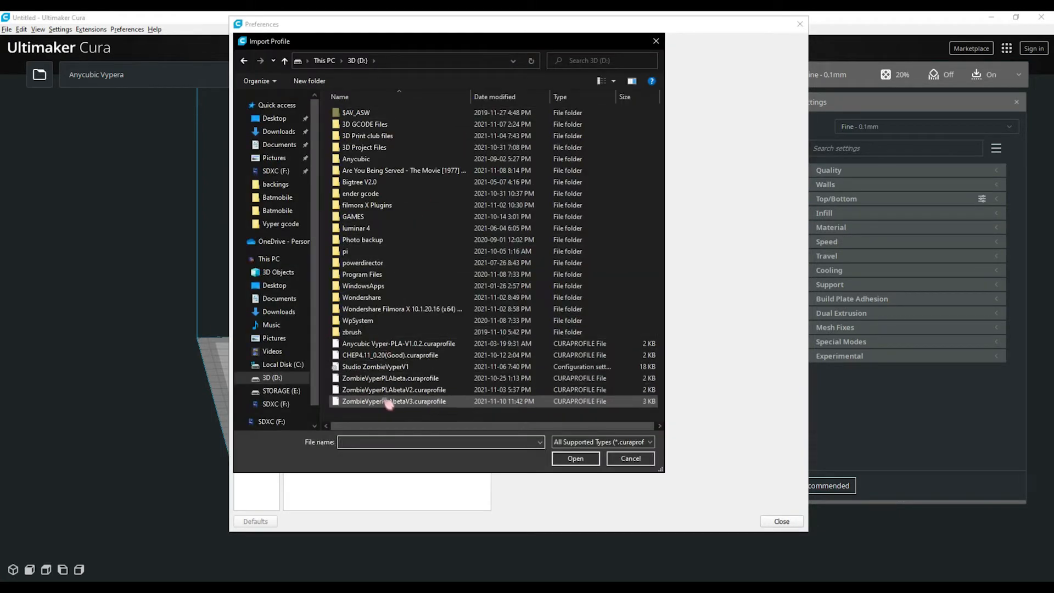
click(390, 403)
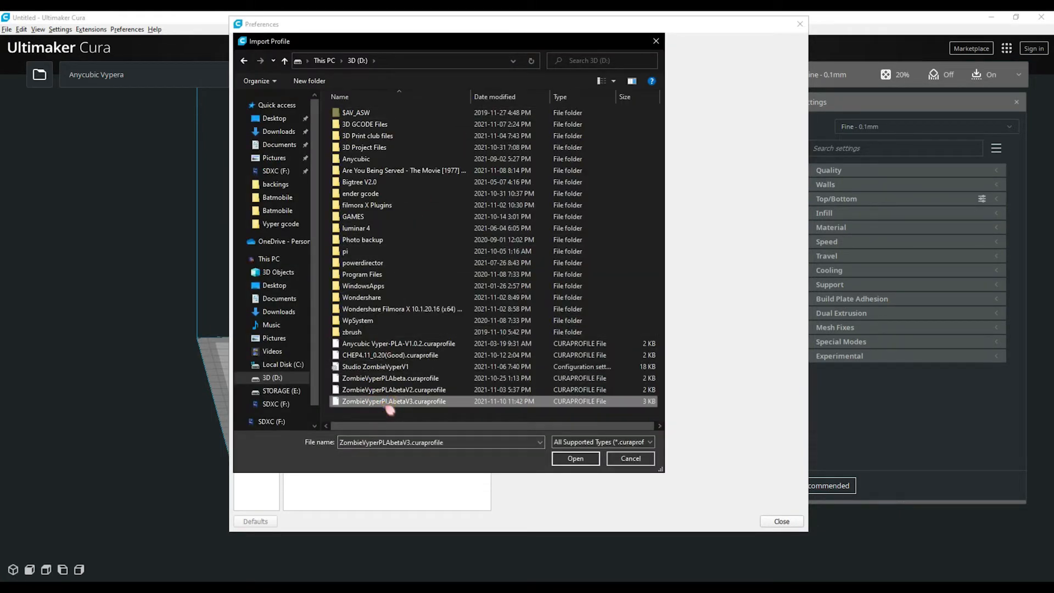
click(578, 462)
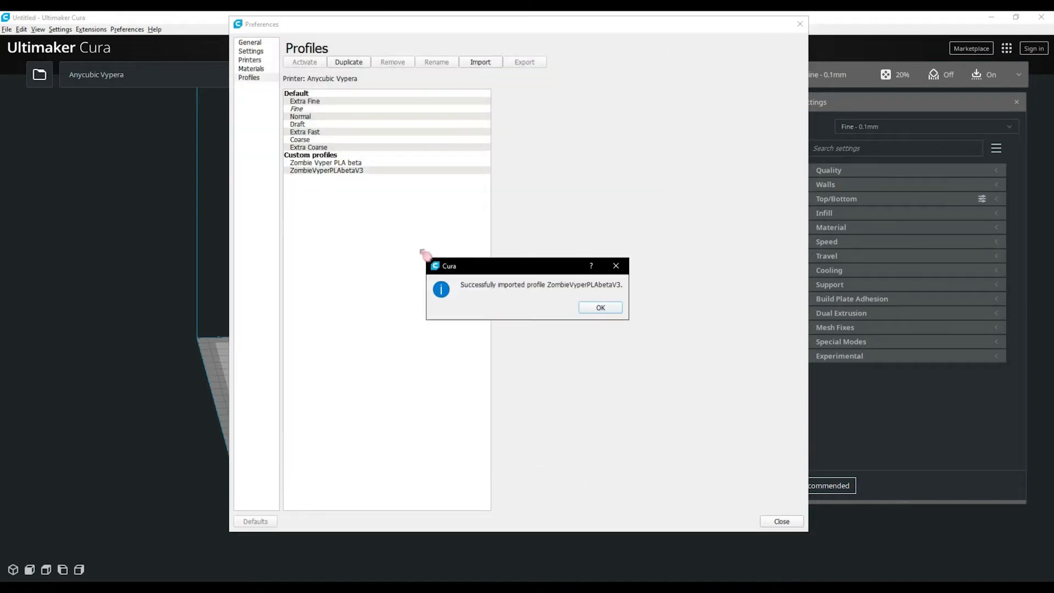
click(608, 313)
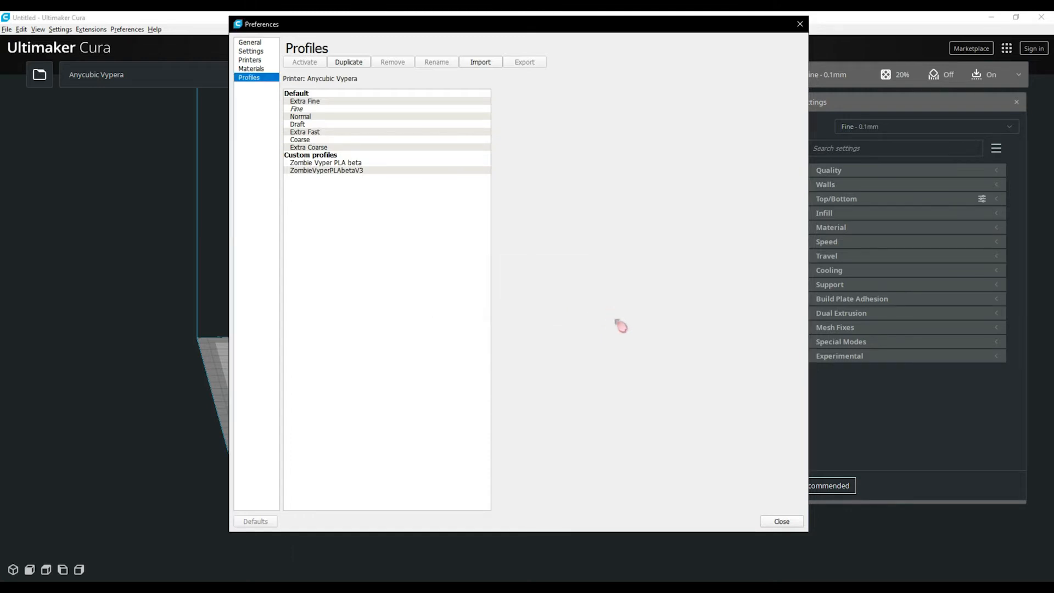
click(325, 171)
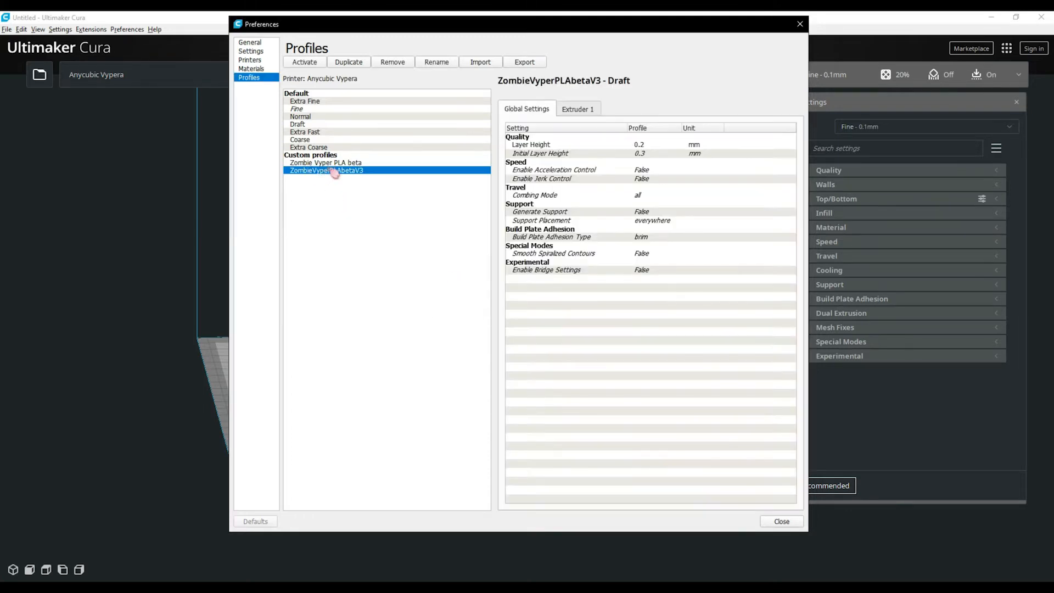
click(306, 63)
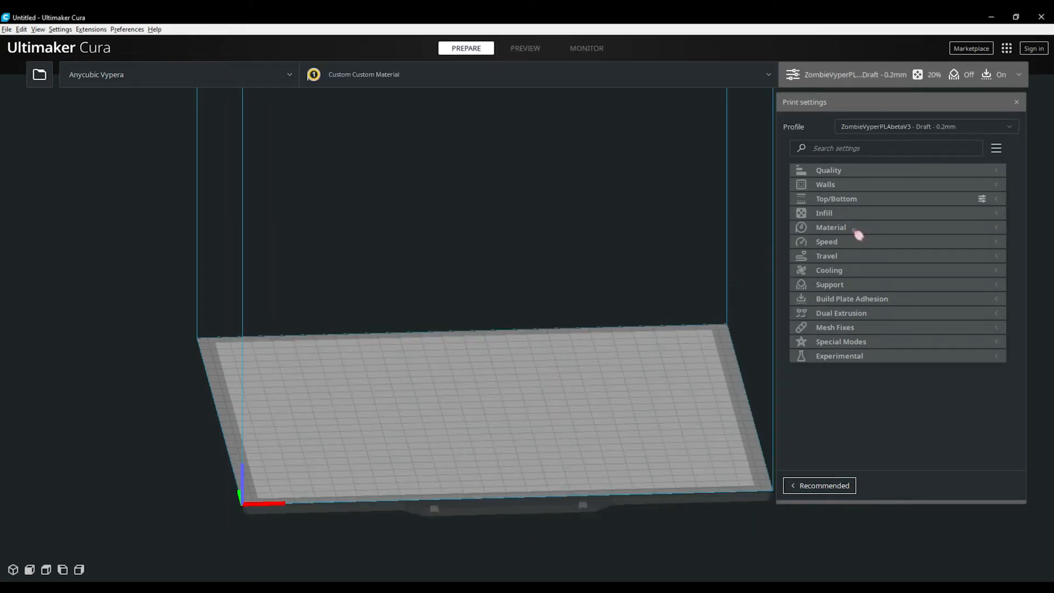
Step: Expand the Quality print settings and check the layer height, line width and initial layer line width
click(1004, 171)
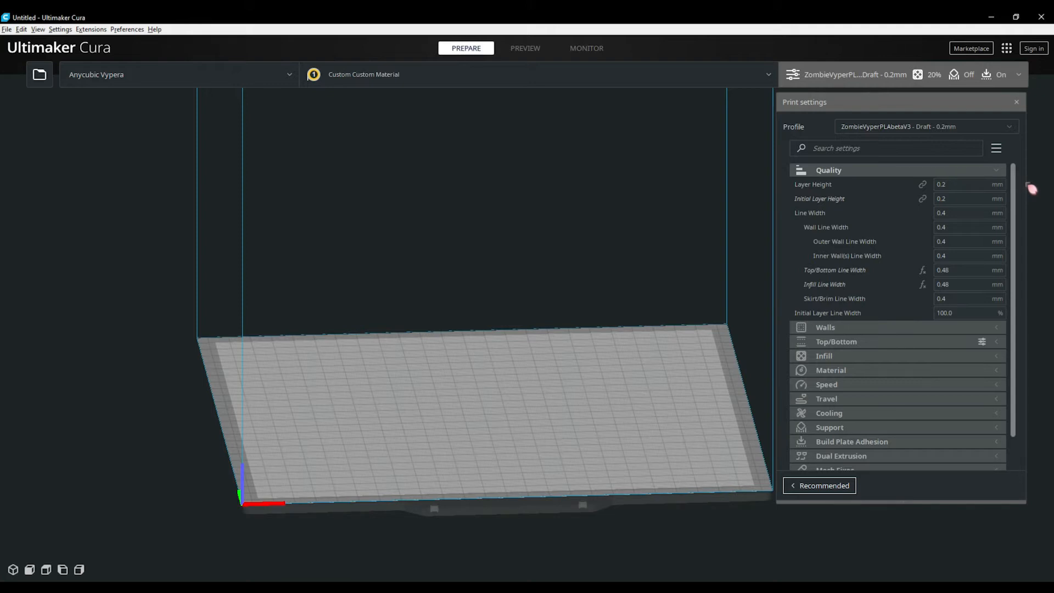
click(962, 184)
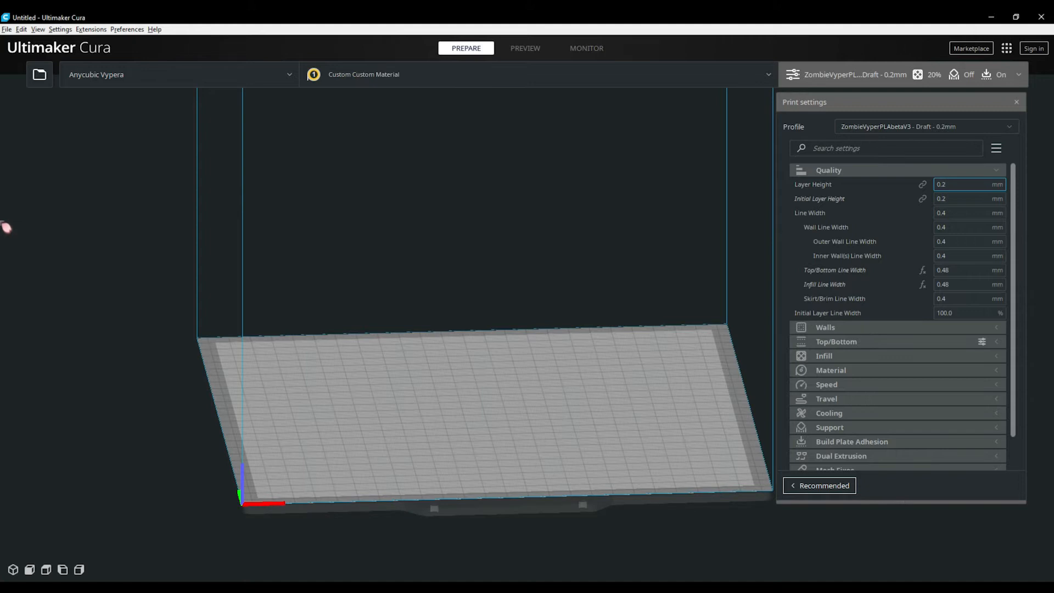
click(965, 213)
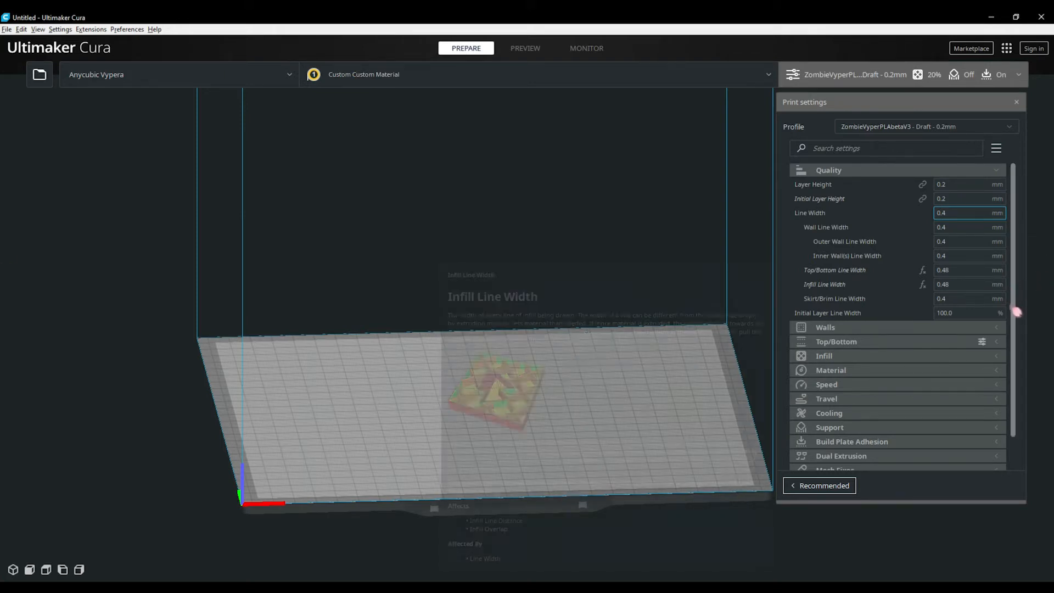
click(972, 314)
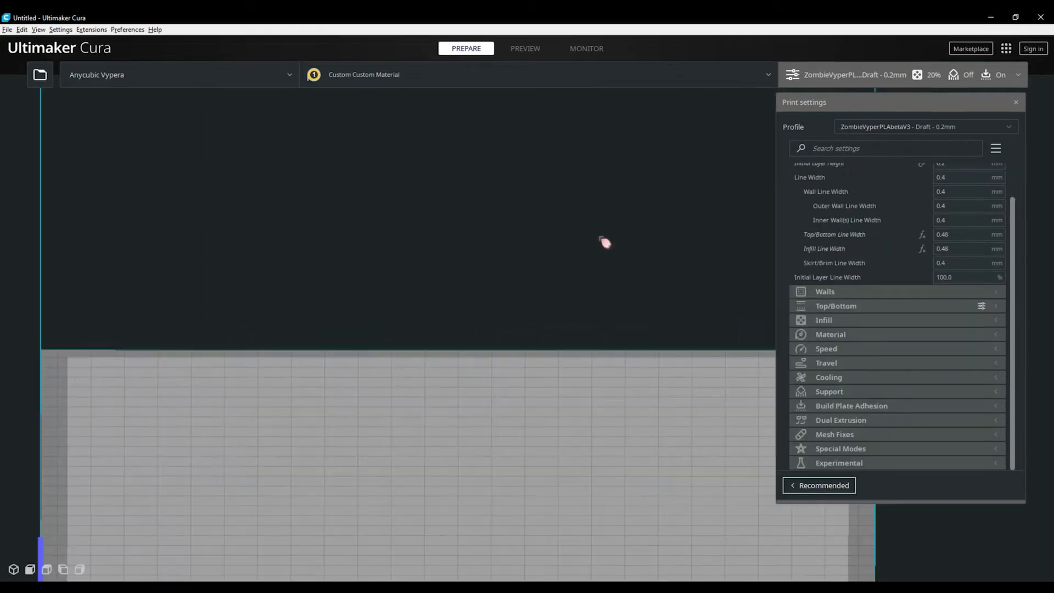
Step: Expand the Walls settings and review them, including the available Z Seam Position options
click(1004, 294)
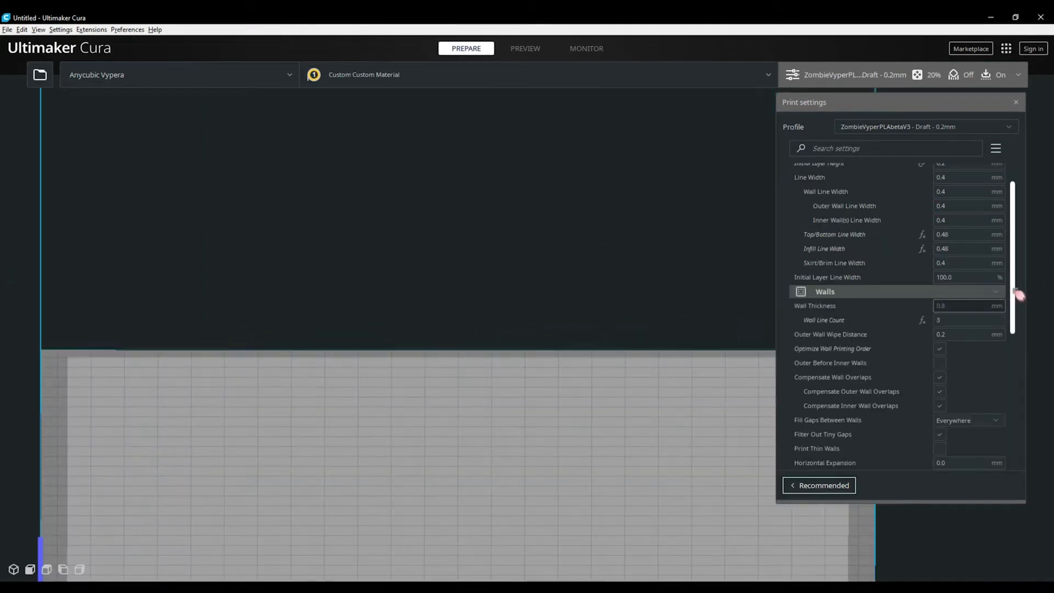
drag(1019, 296, 1018, 352)
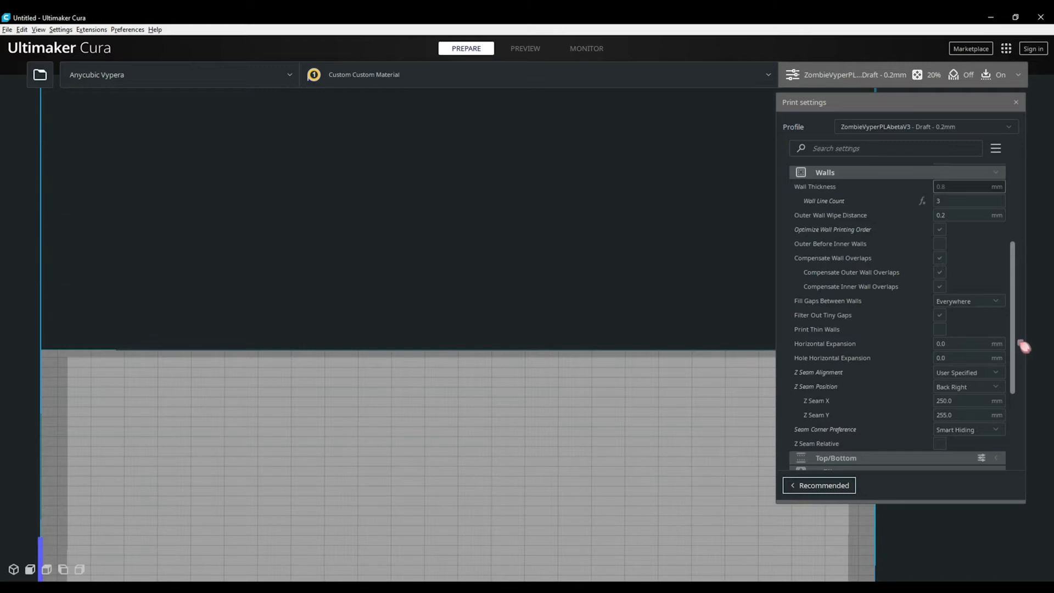
click(998, 387)
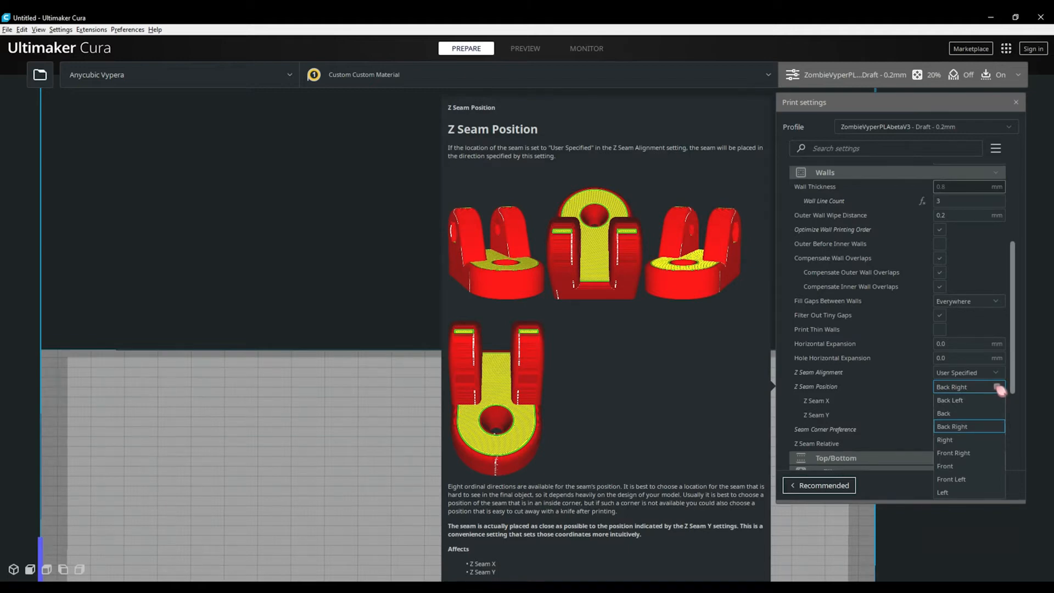
click(1001, 390)
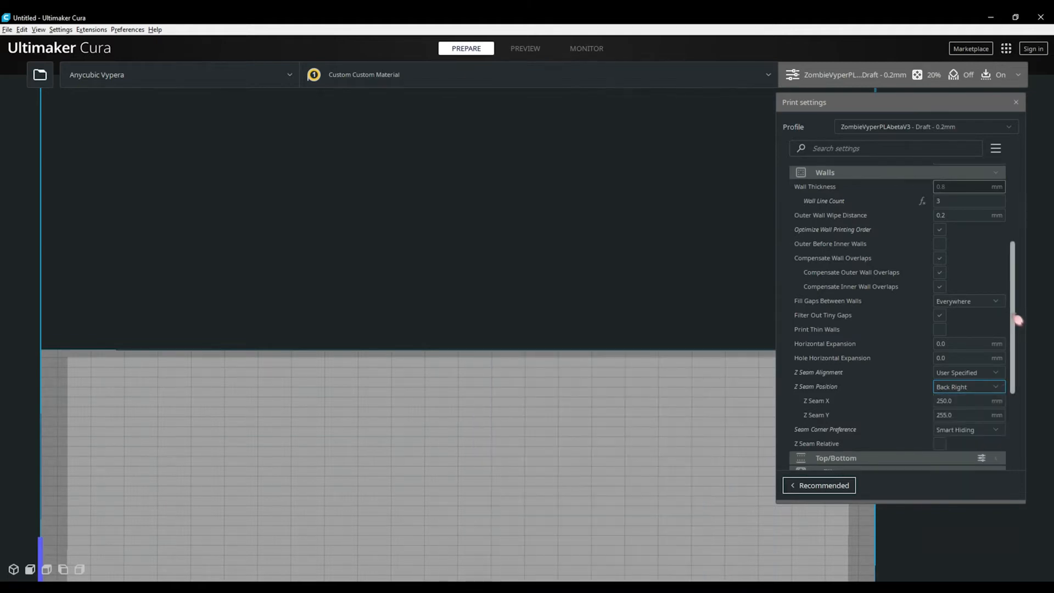
Step: Expand the Top/Bottom settings and review the layer counts, pattern options, skin overlap percentage and Monotonic Top/Bottom Order description
drag(1018, 320, 1019, 391)
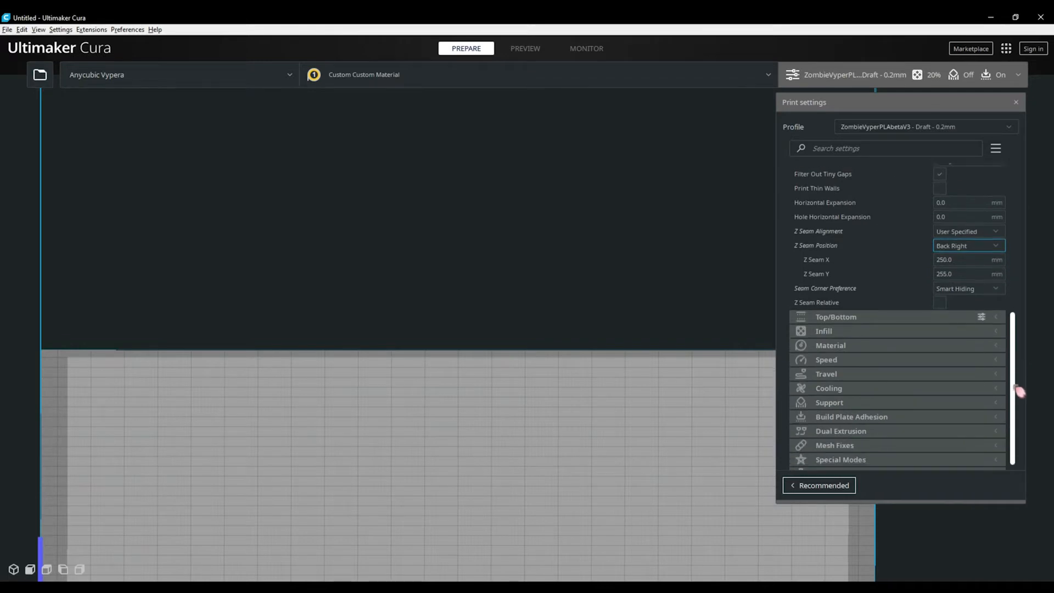
click(996, 317)
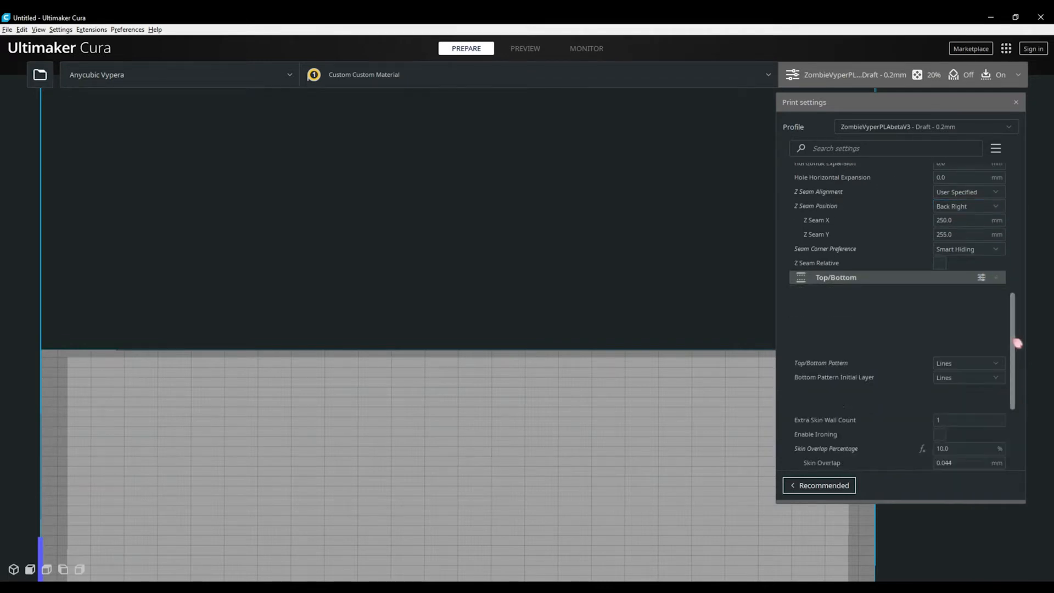
drag(1017, 343, 1016, 371)
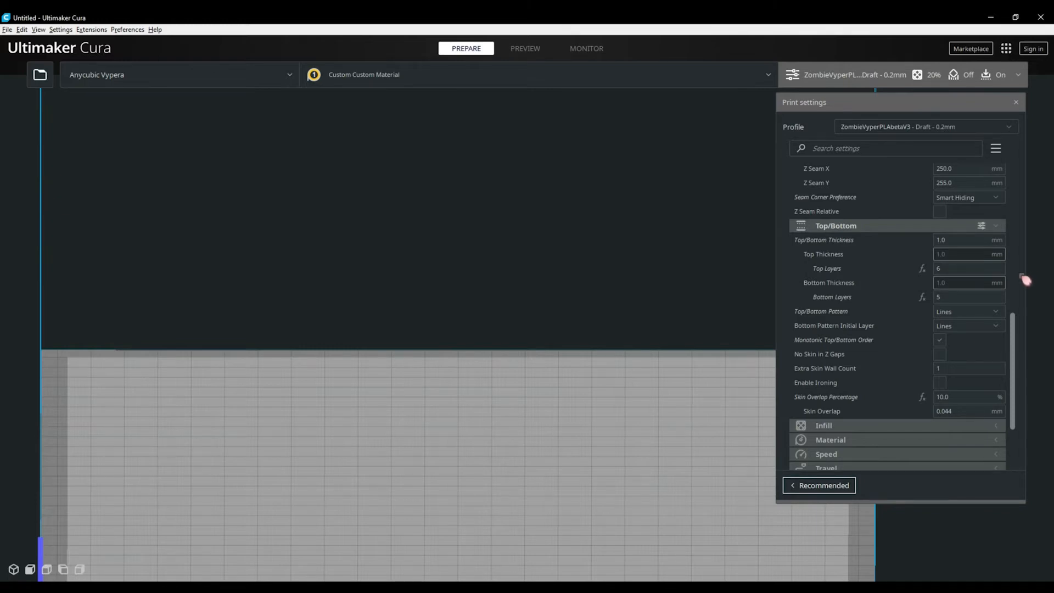
click(995, 312)
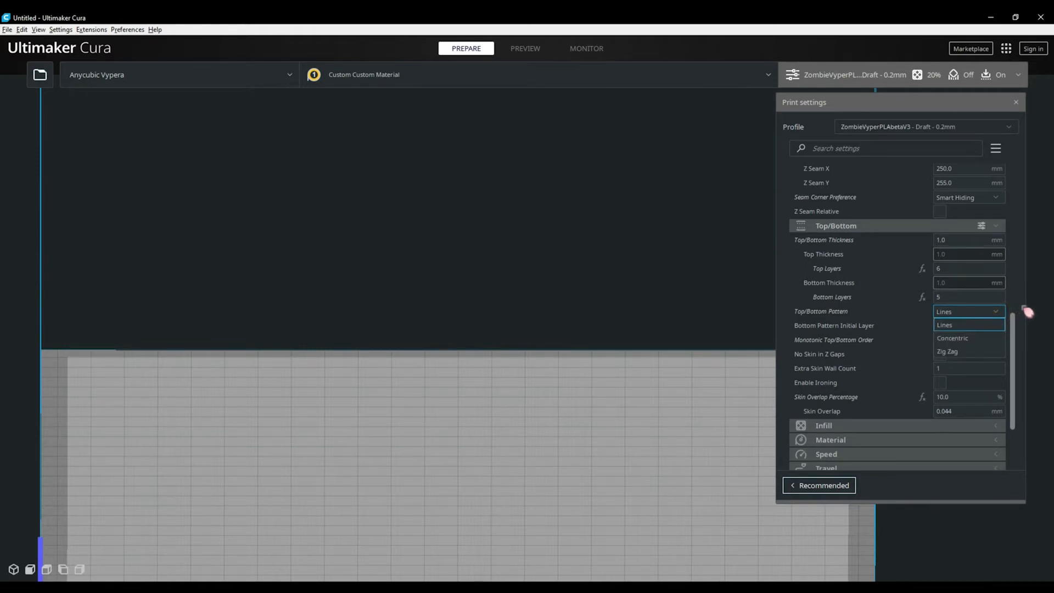
click(1027, 311)
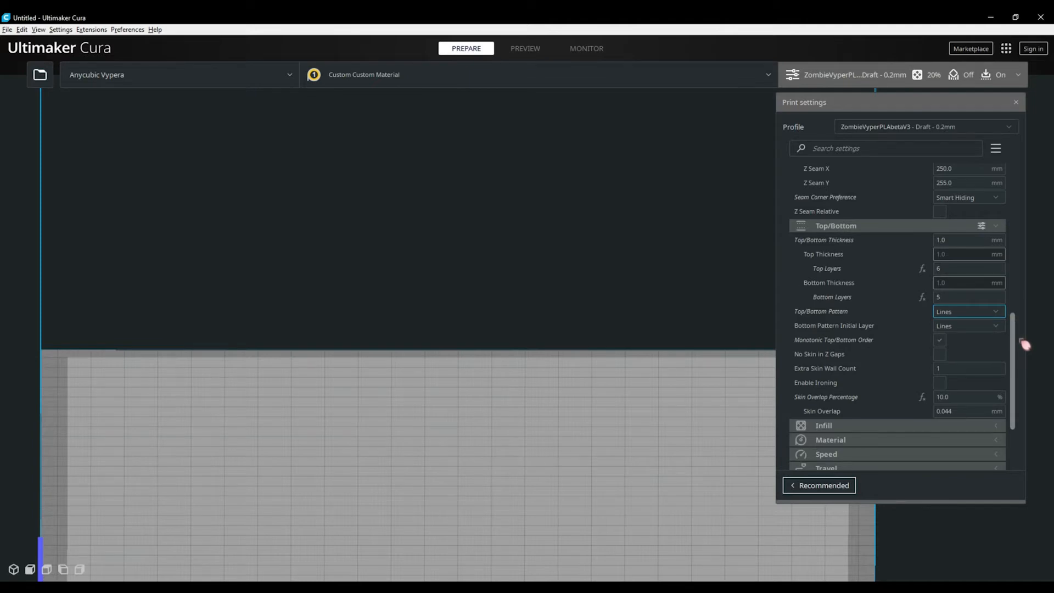
click(977, 399)
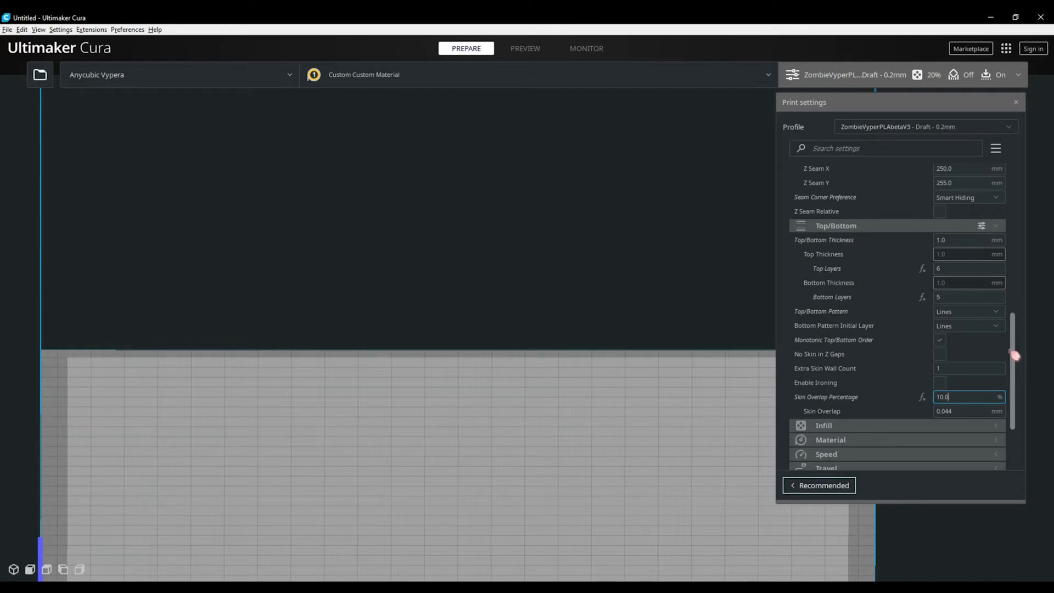
mouse_move(948, 344)
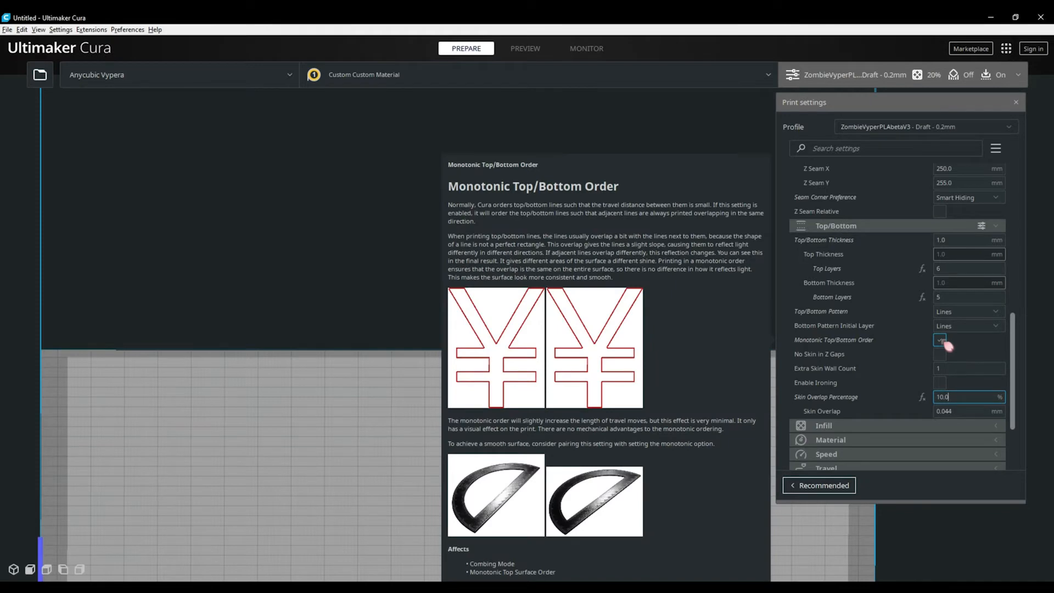
Step: Expand the Infill settings and review them, including the list of available infill patterns
scroll(1019, 353, down, 3)
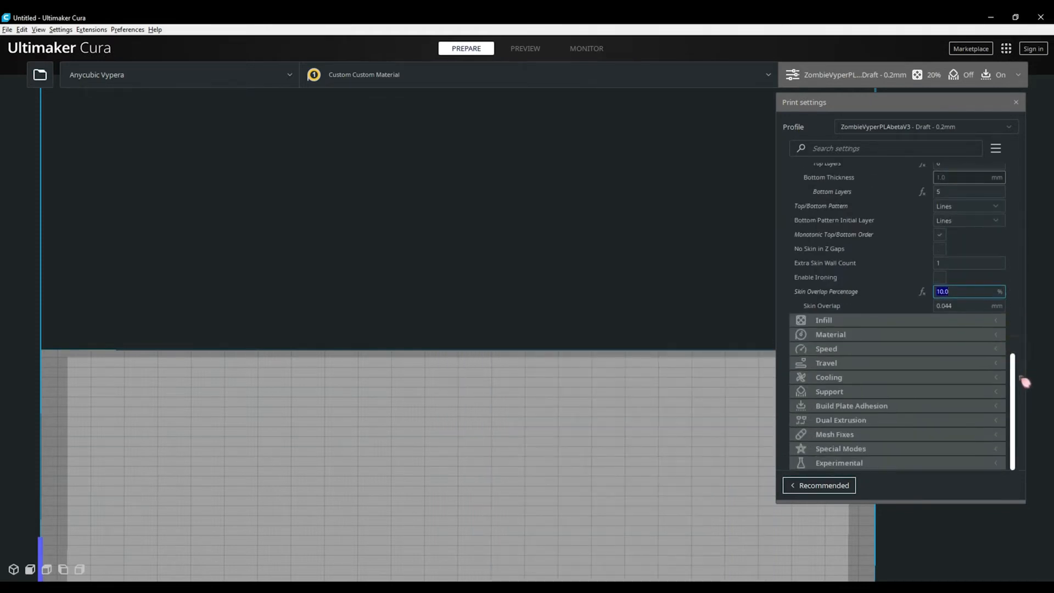
click(1000, 322)
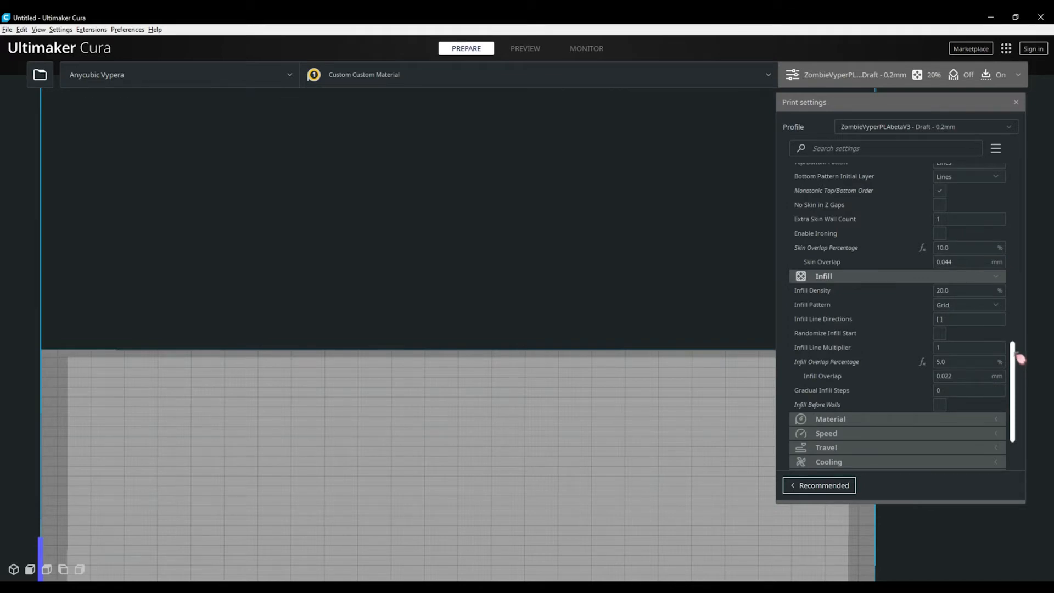
mouse_move(997, 349)
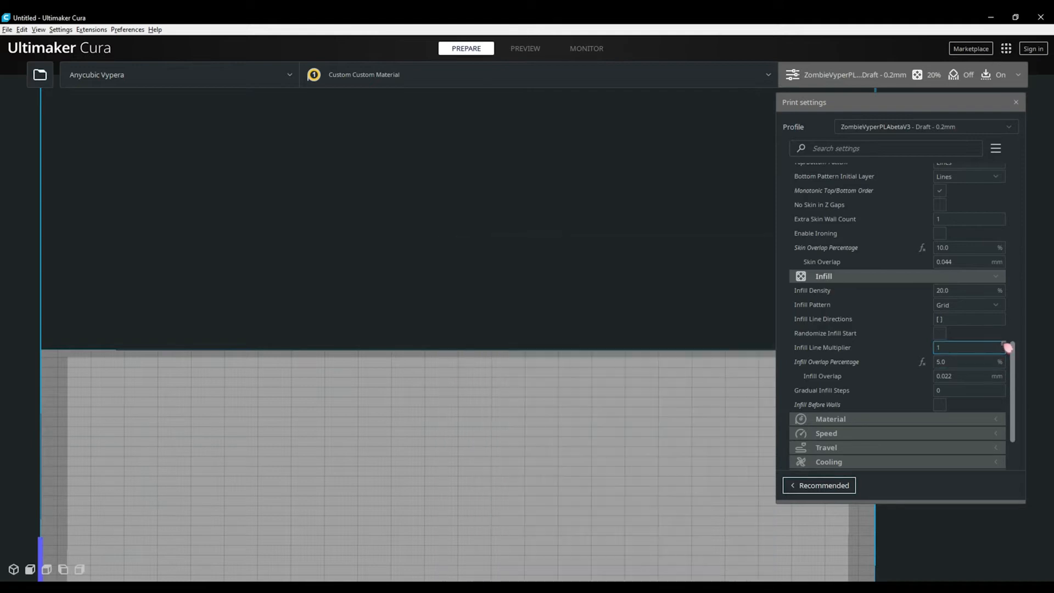
mouse_move(997, 329)
click(996, 305)
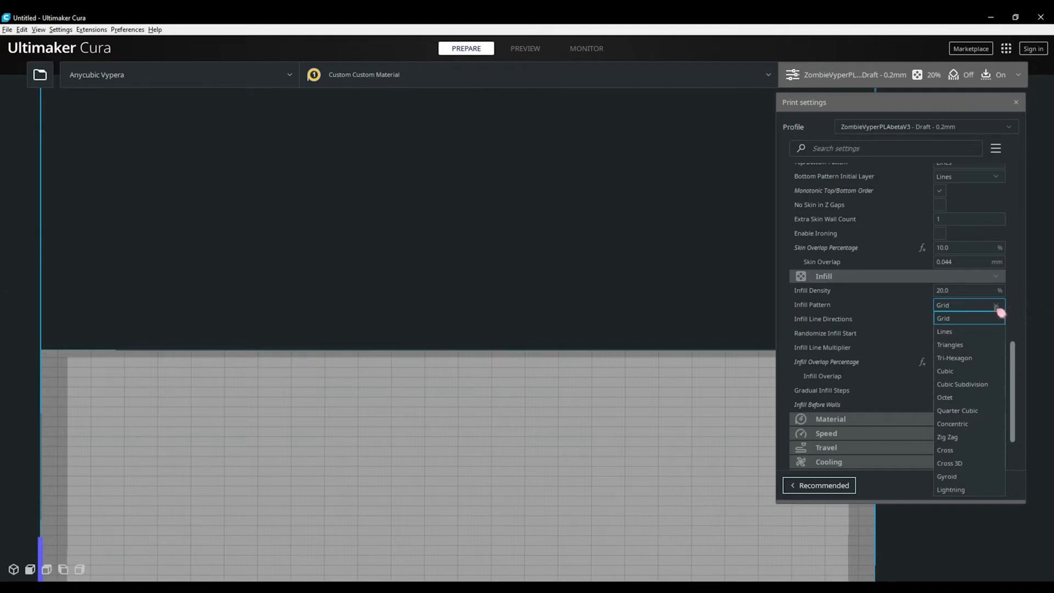
click(998, 306)
Step: Read through the Infill Pattern description, from Grid and Lines through Cubic, Concentric and Zigzag to Cross 3D and Gyroid
mouse_move(967, 308)
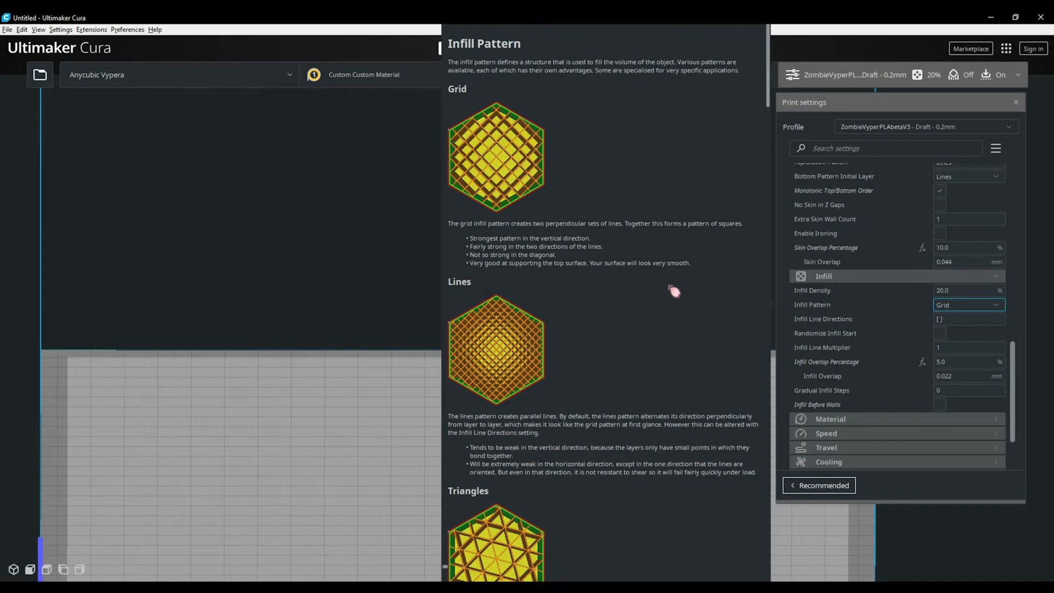
scroll(674, 292, down, 3)
scroll(674, 292, down, 3)
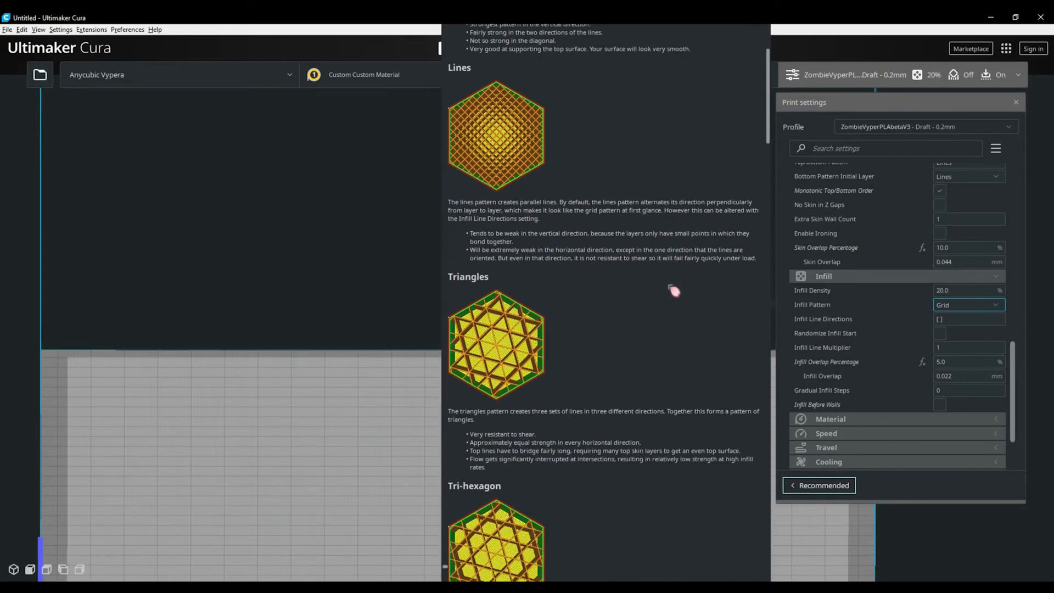
scroll(674, 290, down, 4)
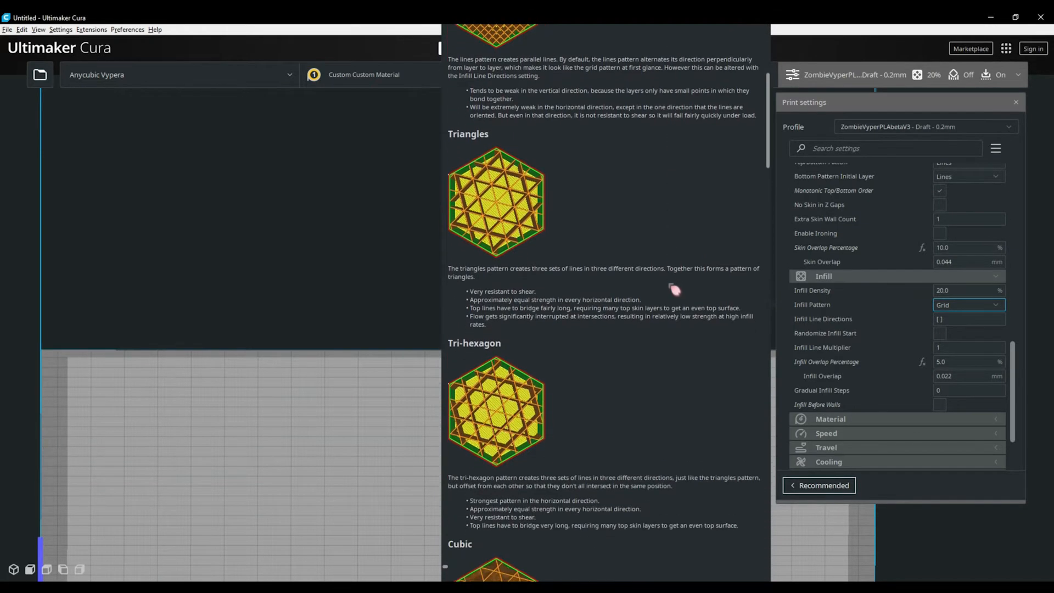
scroll(674, 290, down, 3)
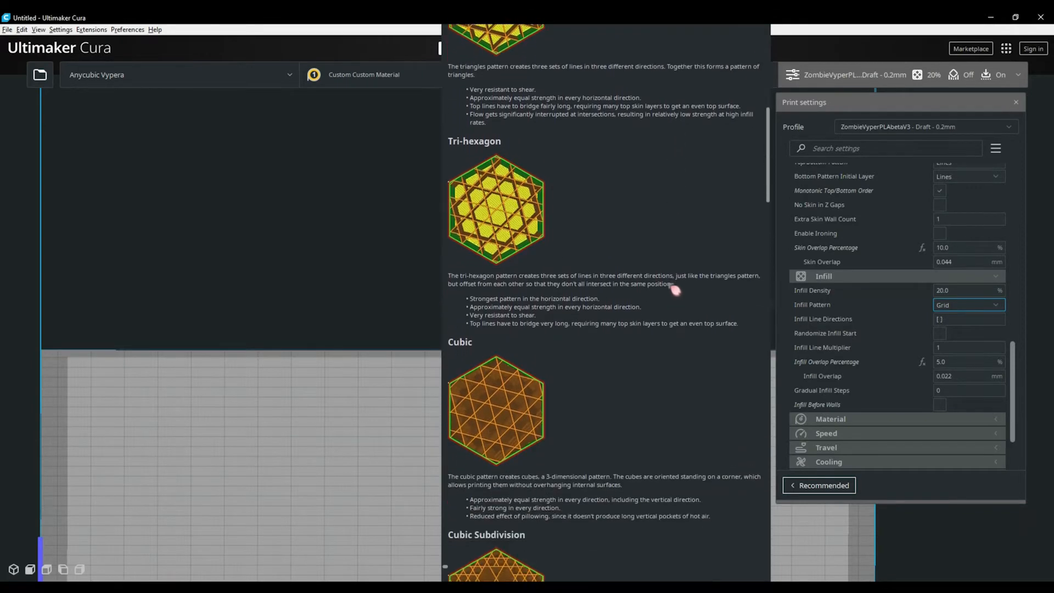
scroll(674, 290, down, 7)
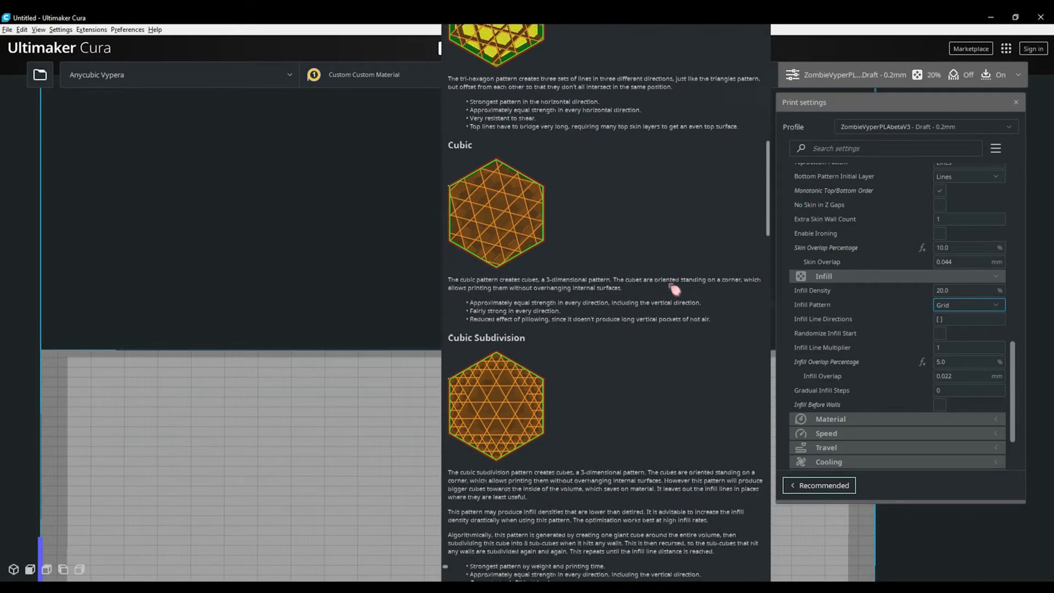
scroll(674, 290, down, 7)
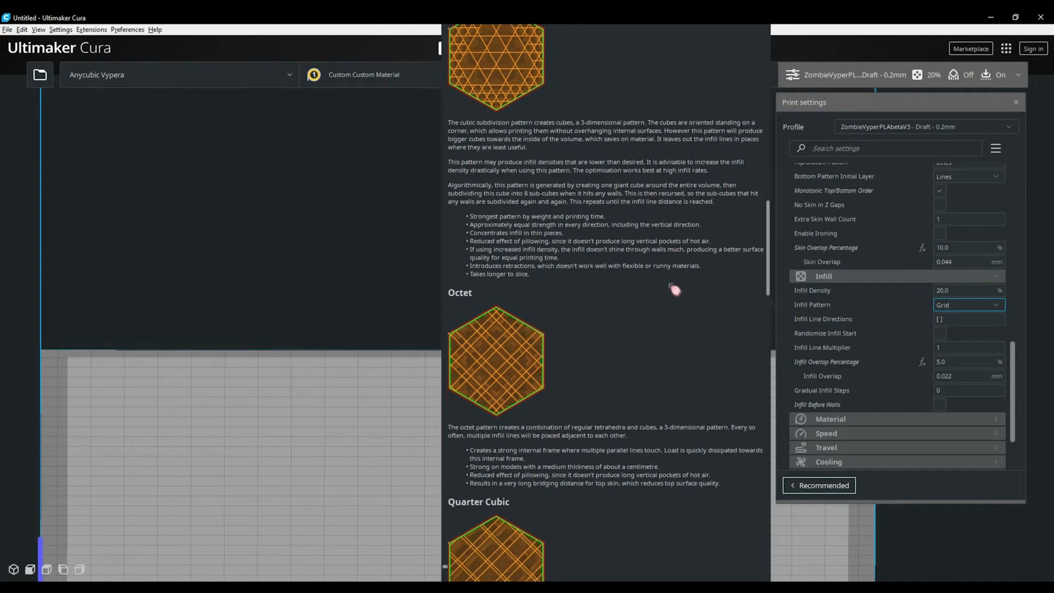
scroll(674, 290, down, 8)
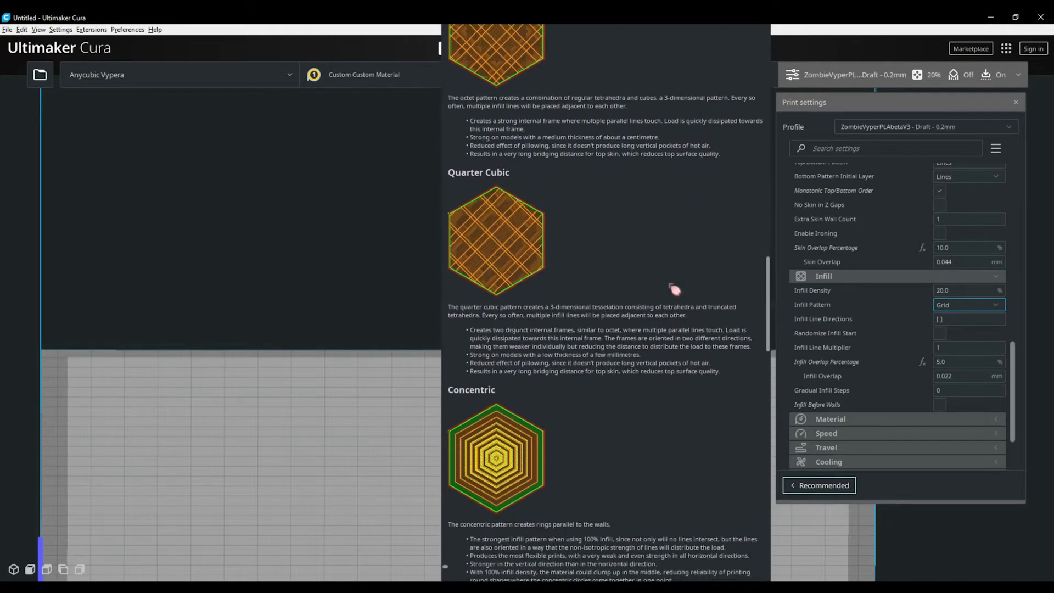
scroll(674, 290, down, 8)
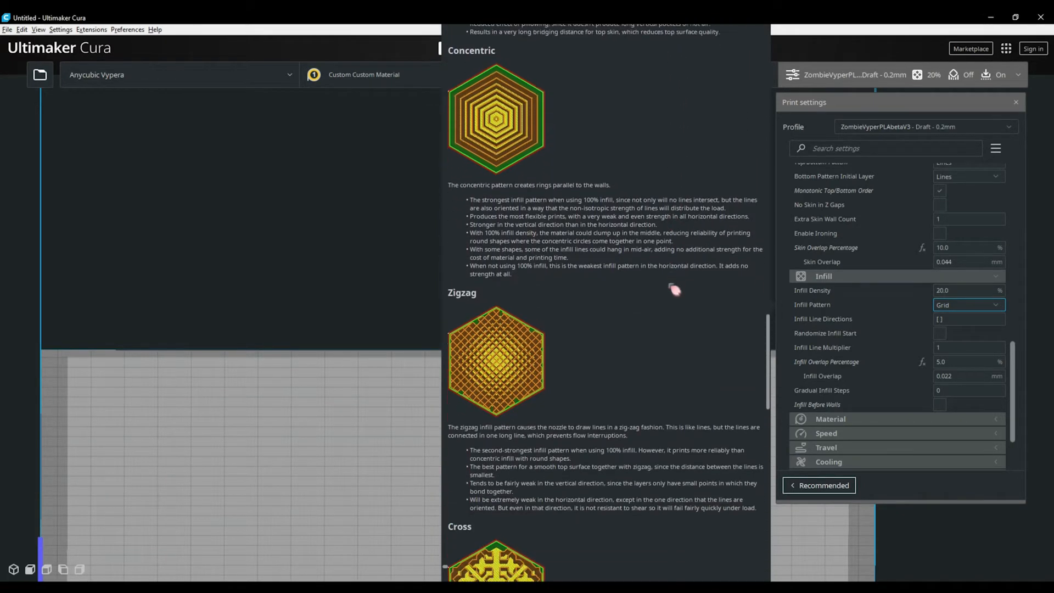
scroll(674, 290, down, 9)
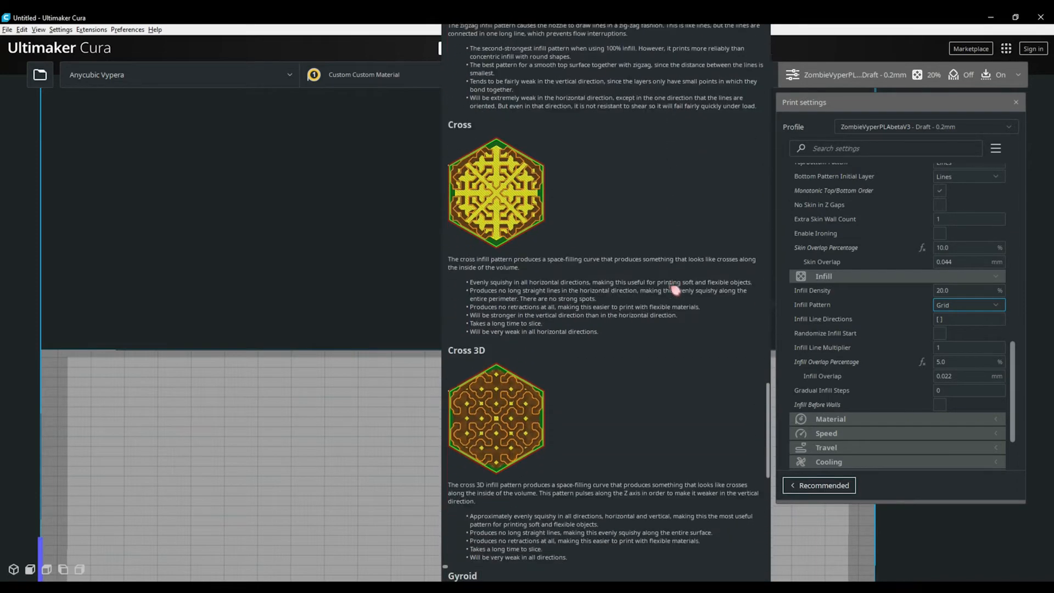
scroll(674, 289, down, 7)
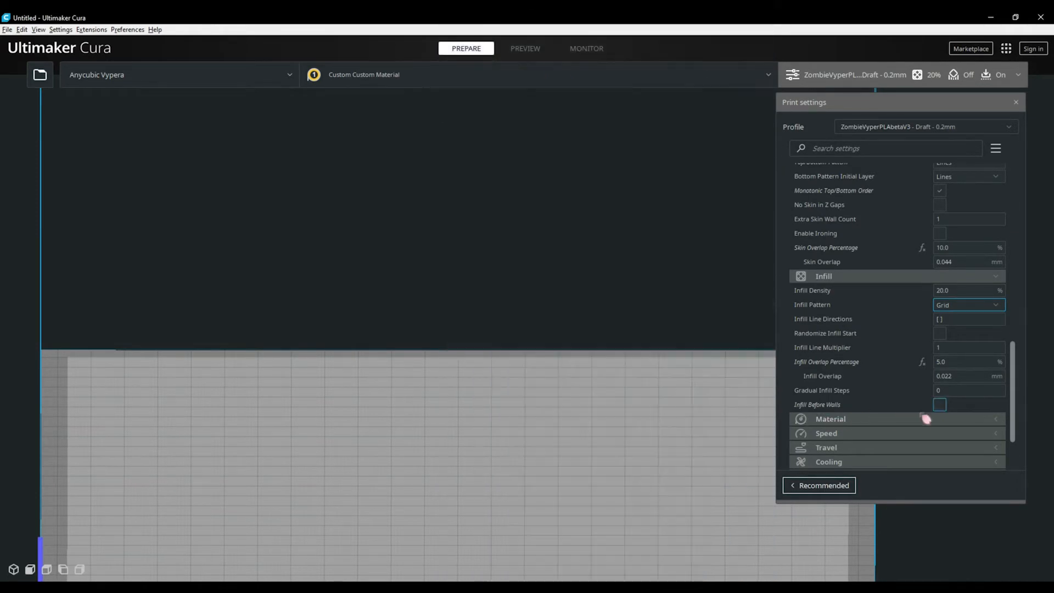
Step: Expand the Material settings and review the printing temperatures, build plate temperature, flow percentages and Linear Advance Factor
scroll(972, 221, down, 2)
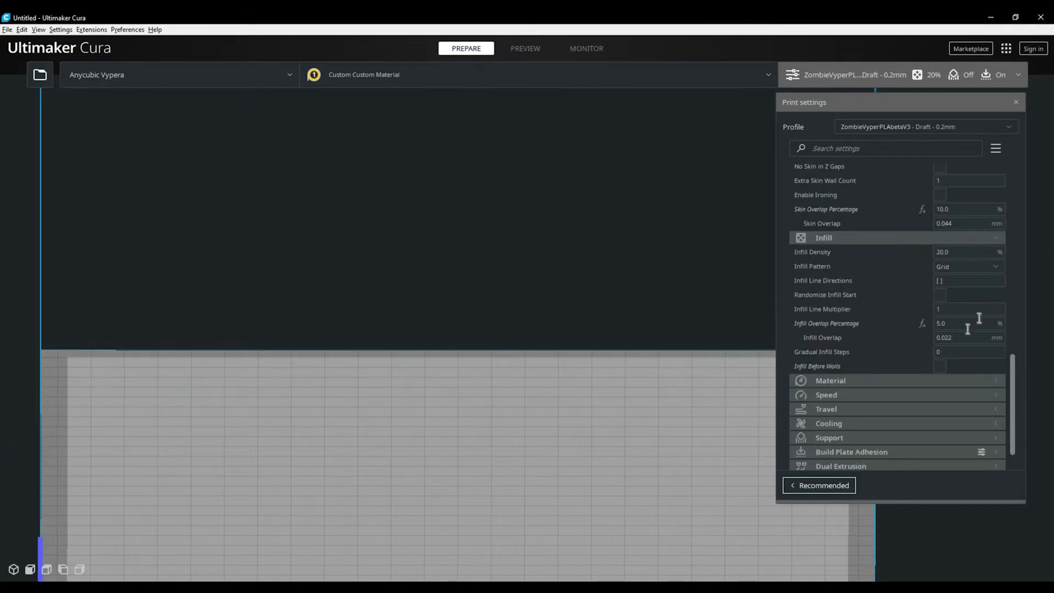
scroll(1021, 384, down, 2)
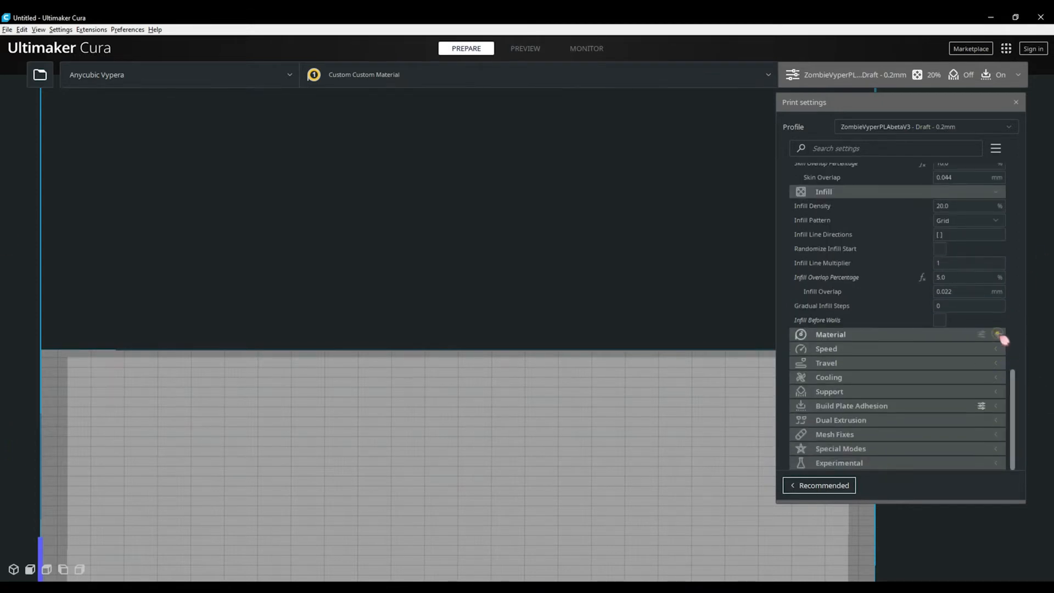
click(999, 336)
mouse_move(1019, 381)
mouse_down()
mouse_move(1015, 373)
mouse_move(1016, 400)
mouse_up()
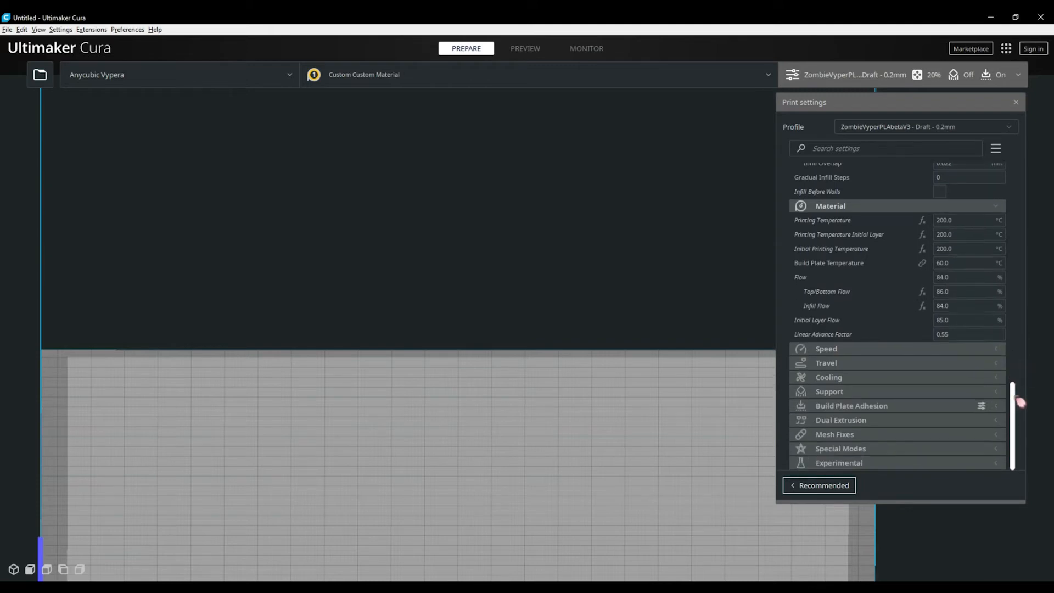
click(1019, 235)
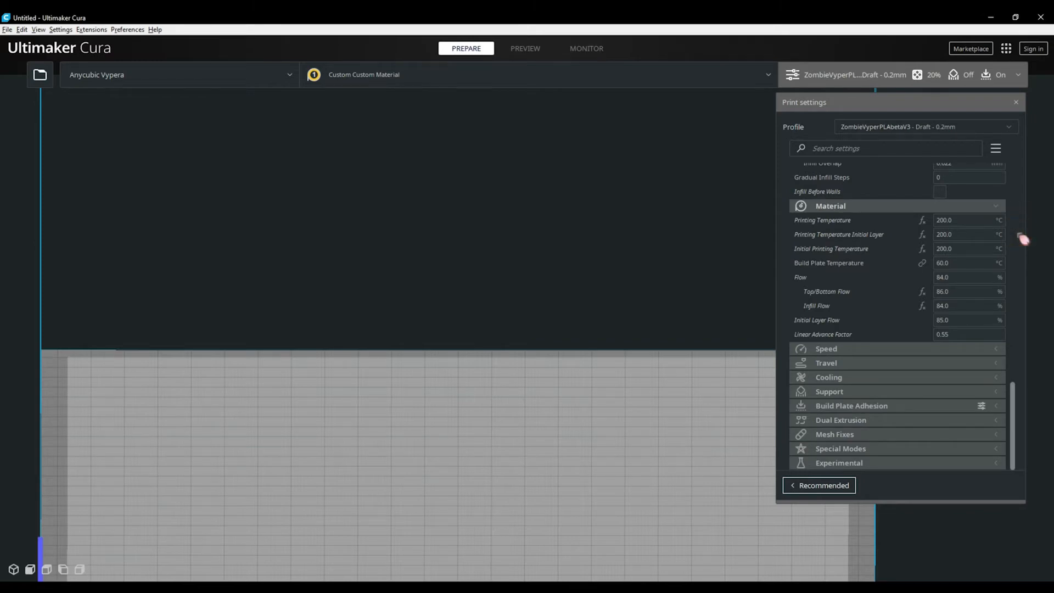
click(1020, 278)
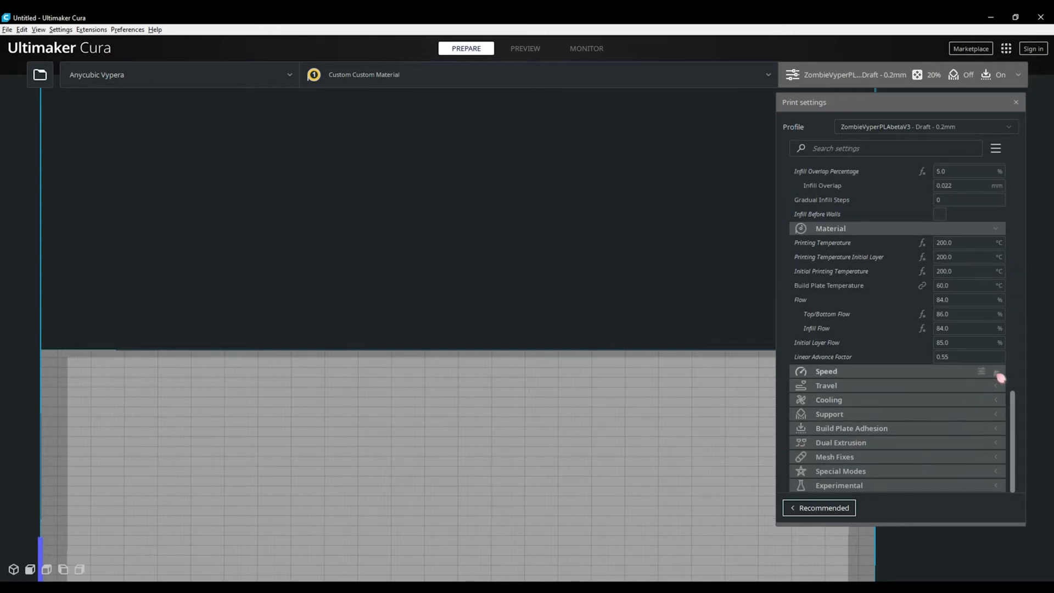
Step: Expand the Speed and Travel settings and review the print speeds, retraction, combing and Z hop values
click(997, 371)
drag(1014, 409, 1016, 454)
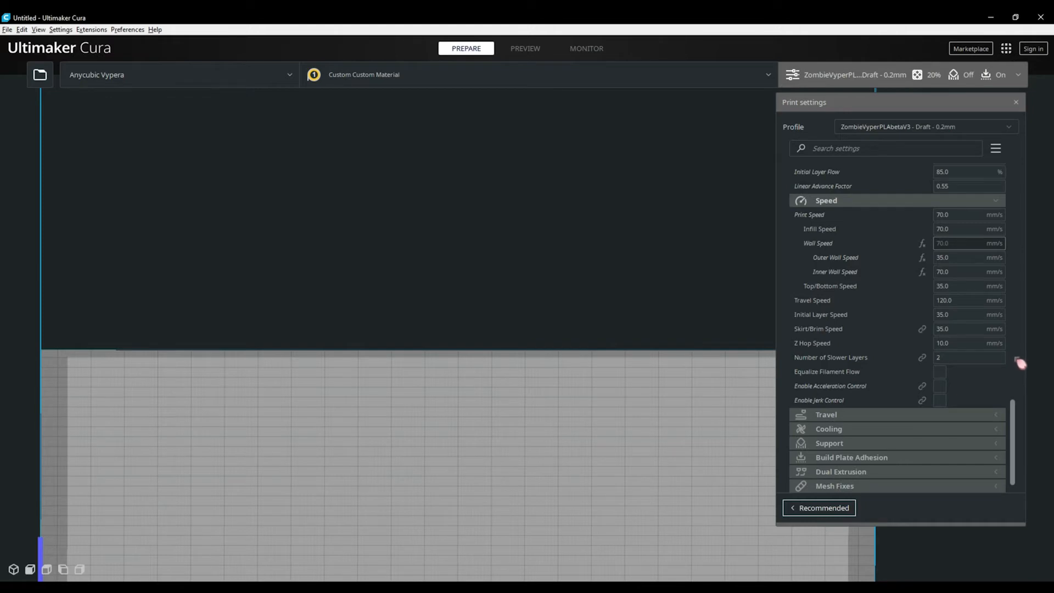
click(993, 415)
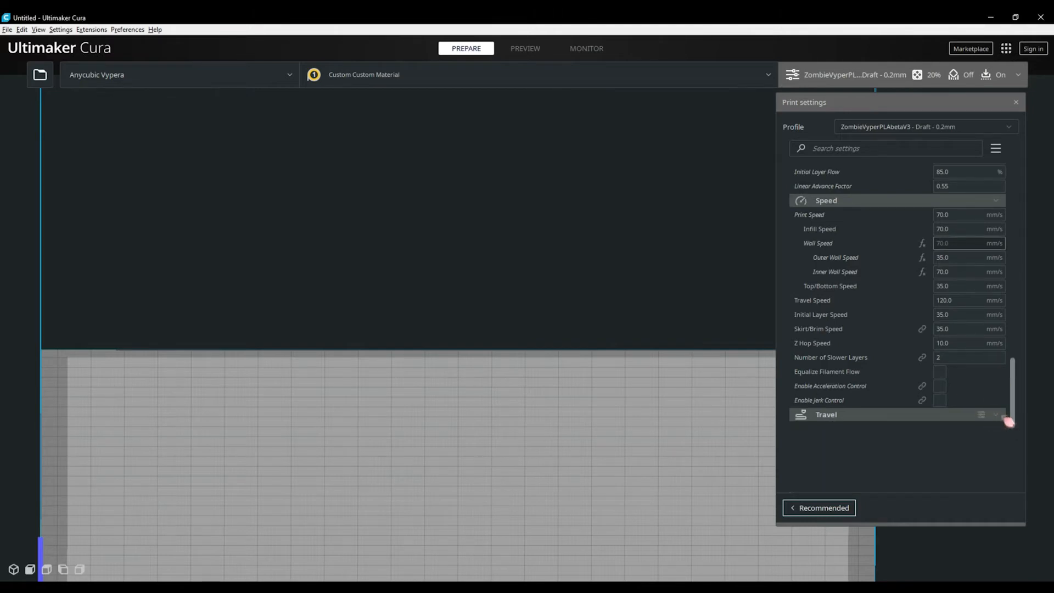
drag(1013, 391, 1020, 450)
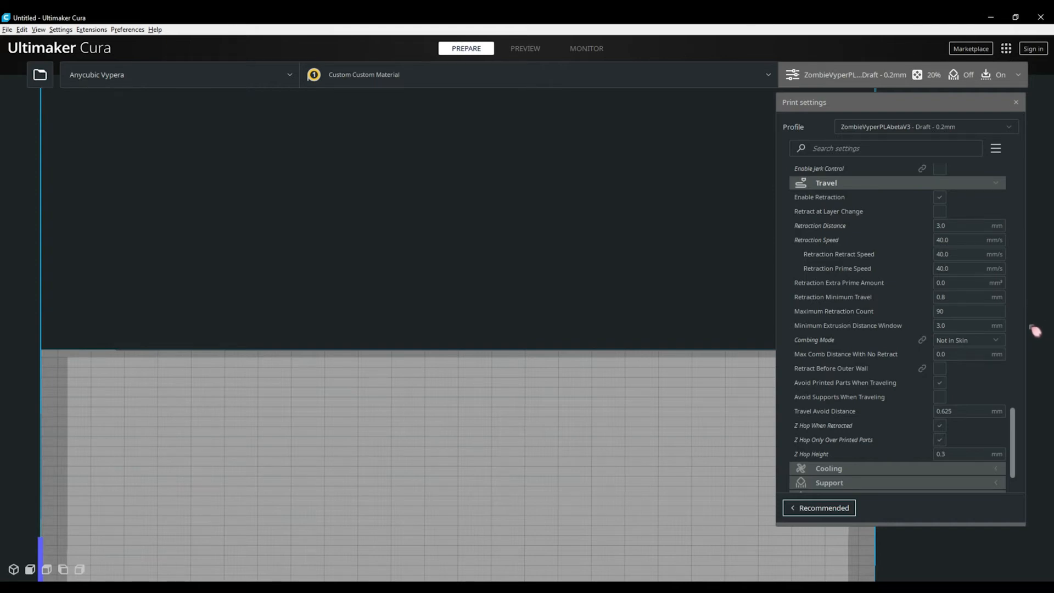
Step: Enable Generate Support and check the available Support Structure options, keeping Normal
click(939, 178)
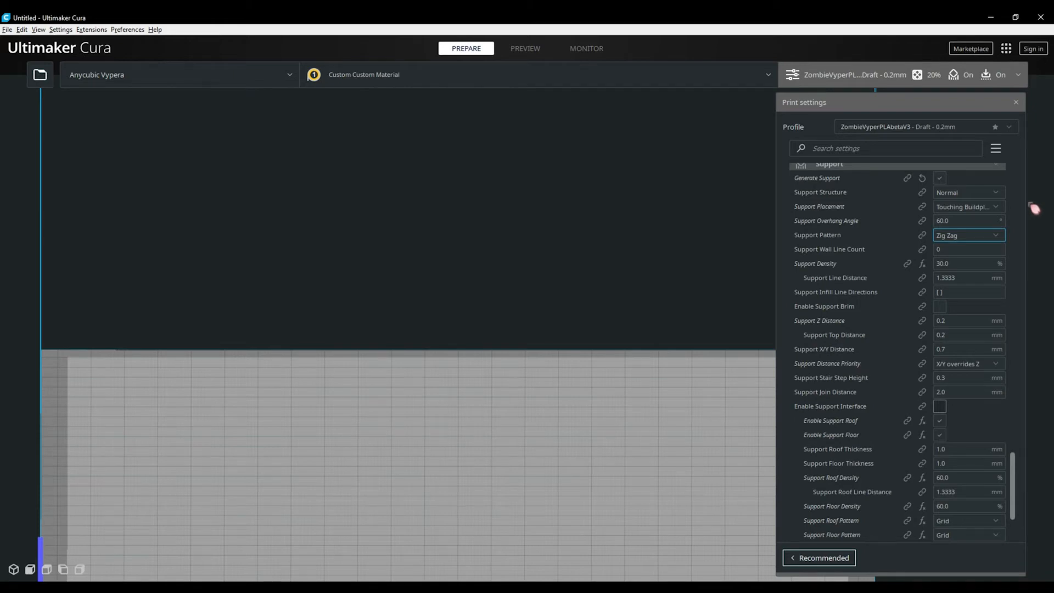
click(997, 191)
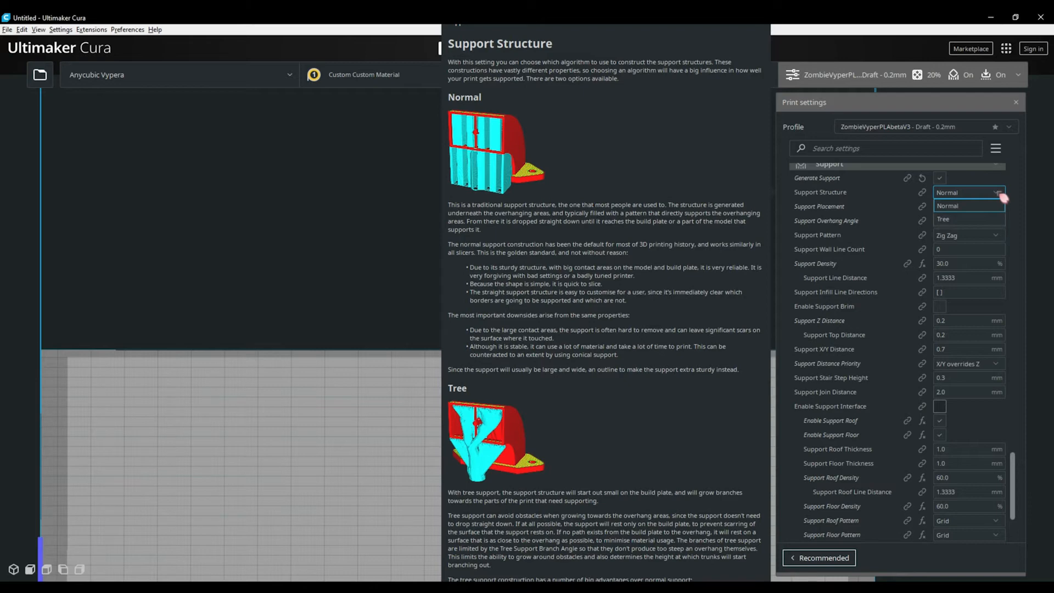
click(997, 192)
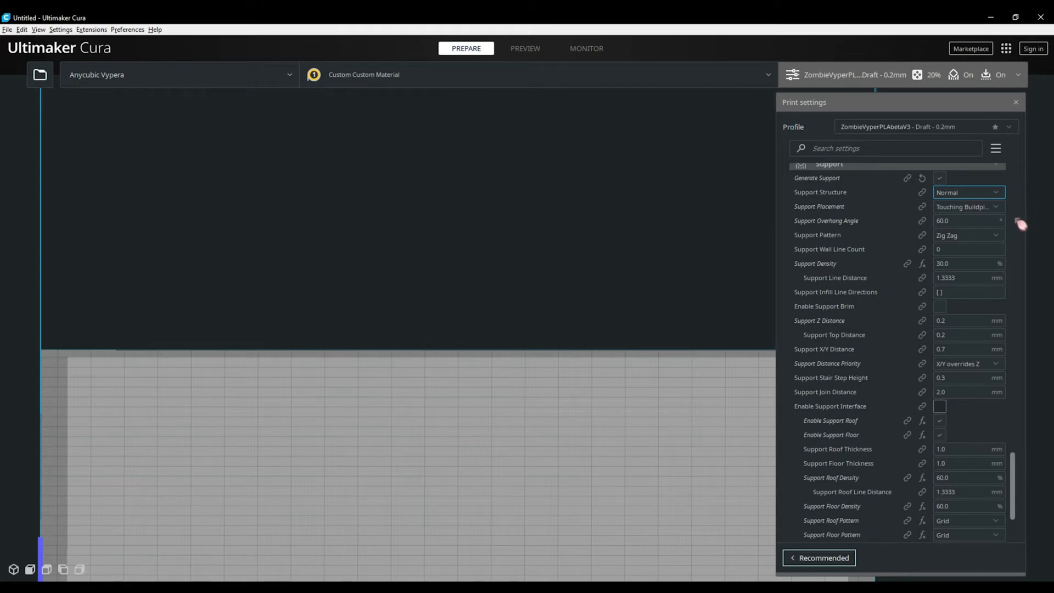
Step: Review the remaining Support settings, including the overhang angle, the Support Pattern description and the support roof and floor options
mouse_move(995, 238)
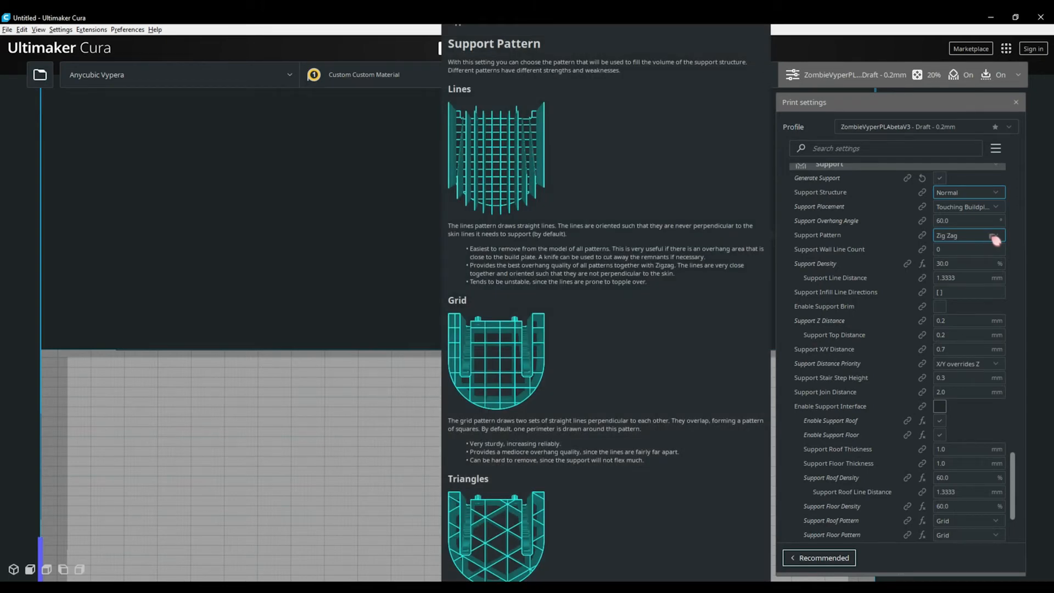
mouse_move(978, 222)
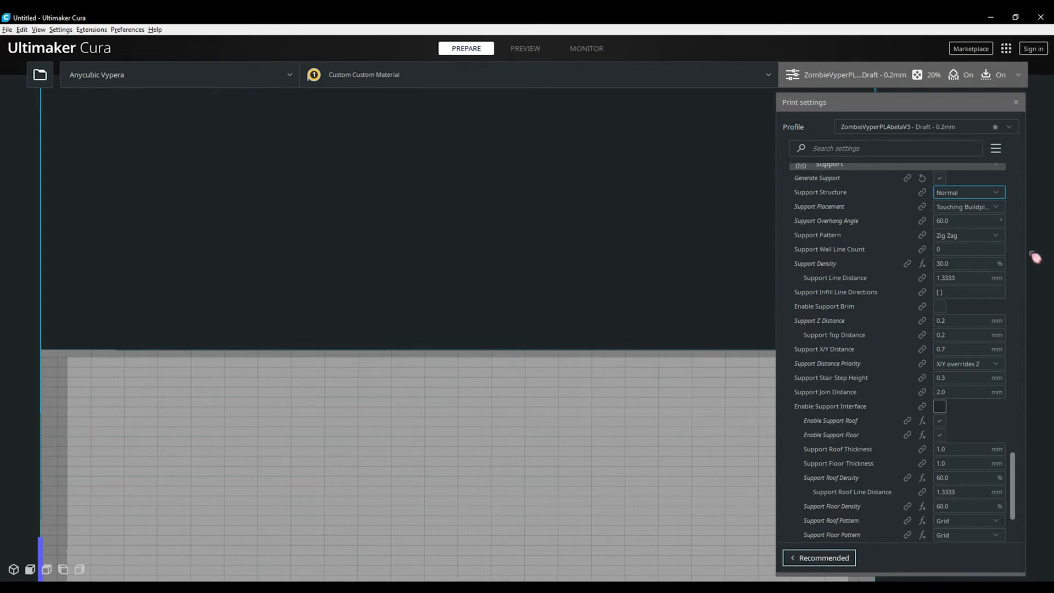
drag(1012, 471, 1019, 493)
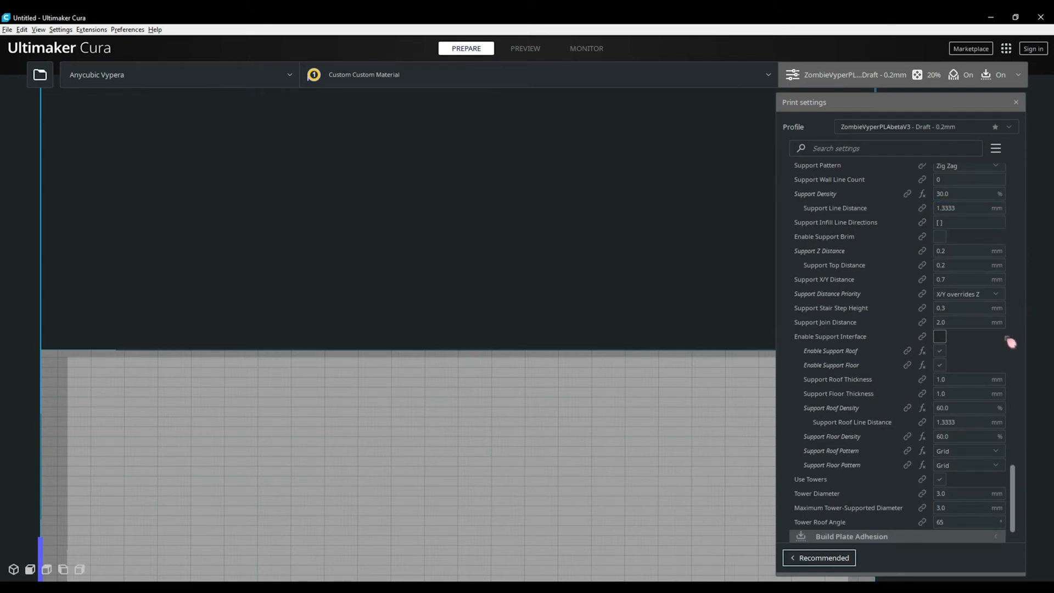
mouse_move(1005, 357)
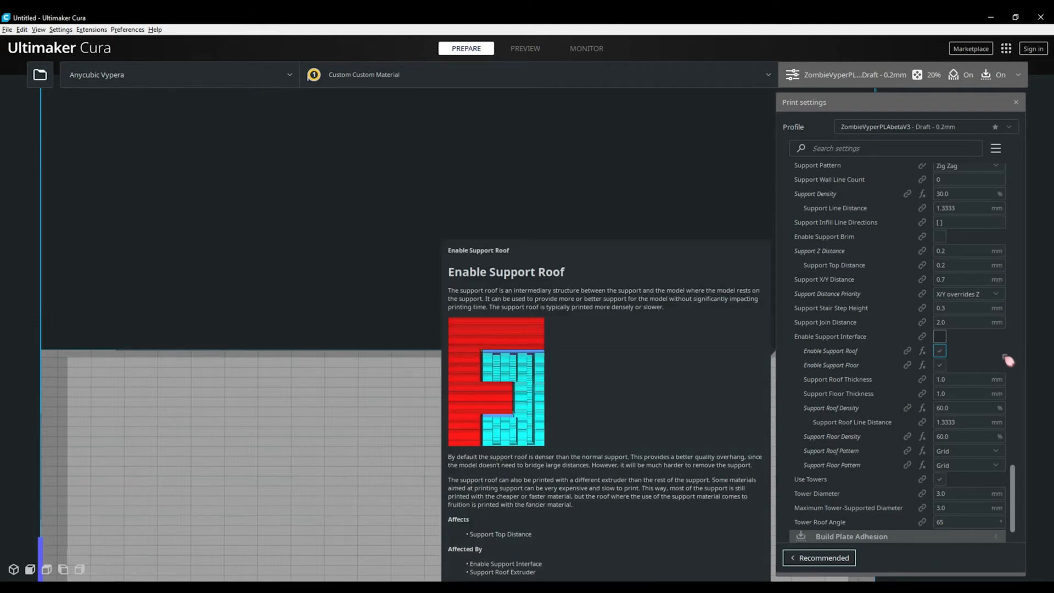
mouse_move(949, 371)
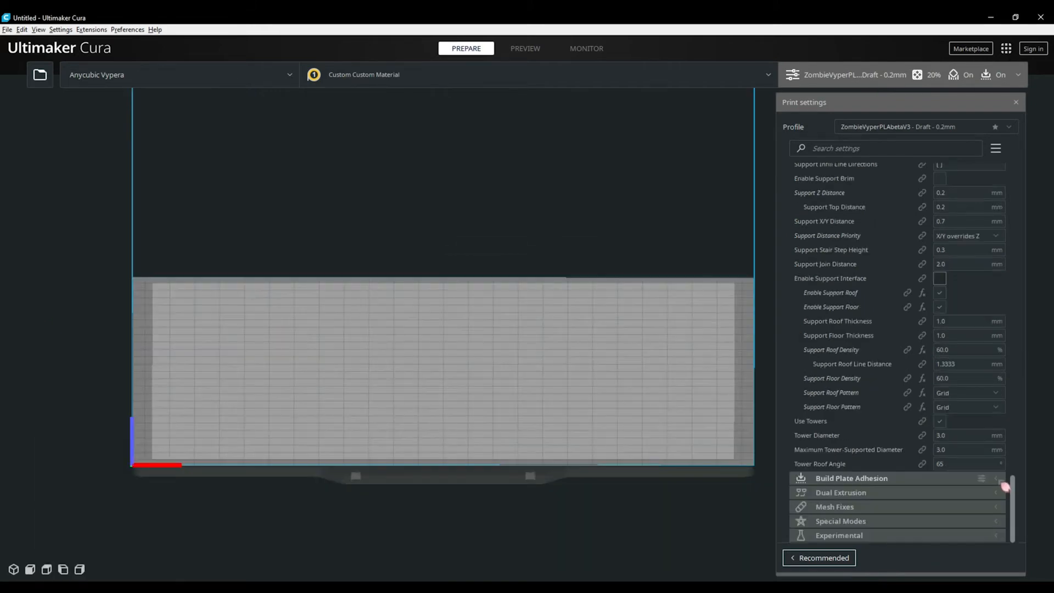
Step: Expand the Build Plate Adhesion settings and review the adhesion type options and brim values, keeping Brim
click(997, 478)
mouse_move(1008, 487)
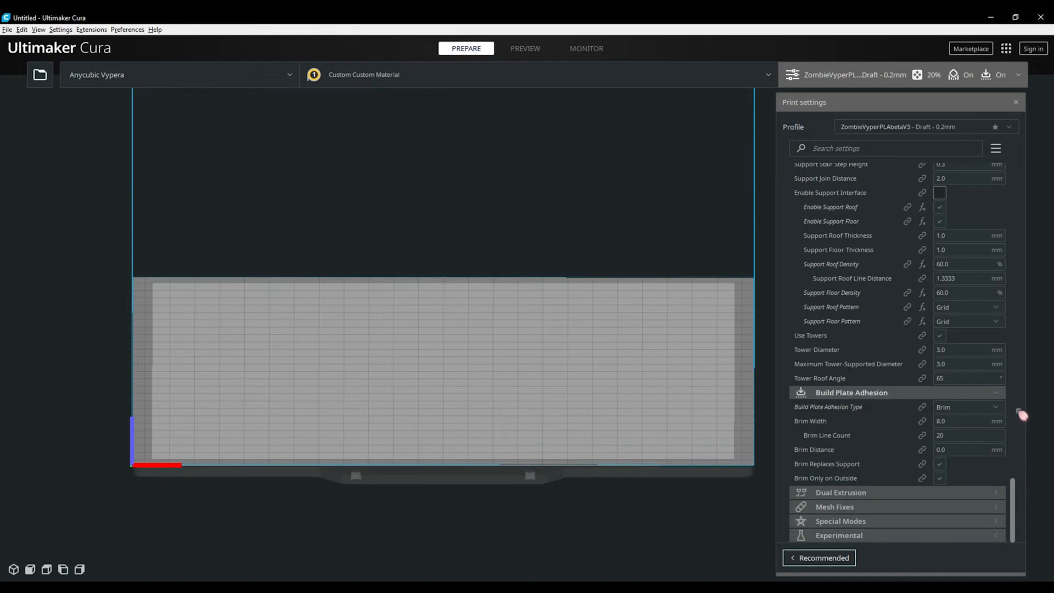
click(999, 407)
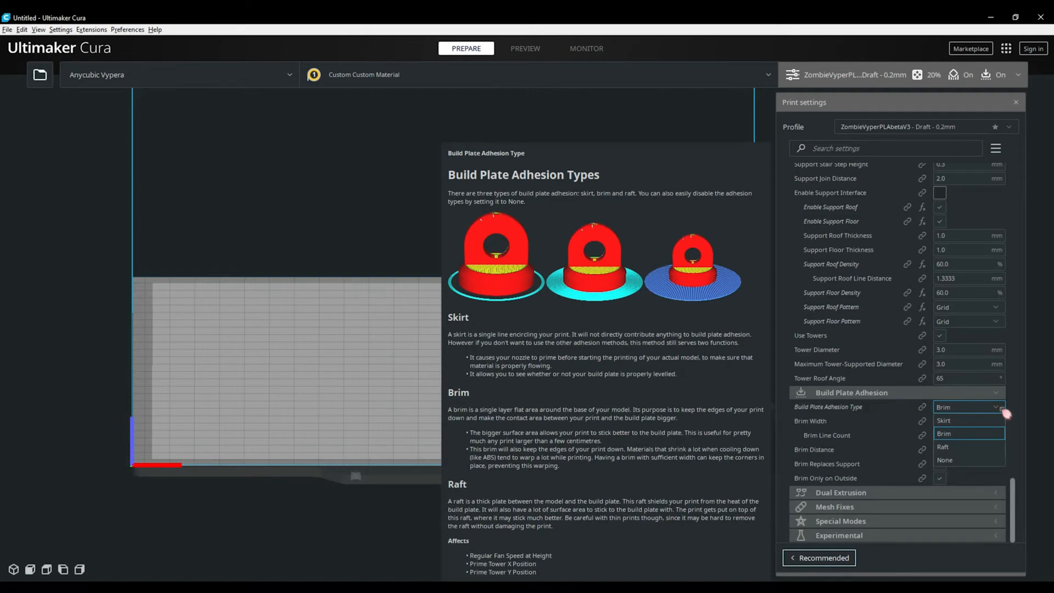
click(1003, 412)
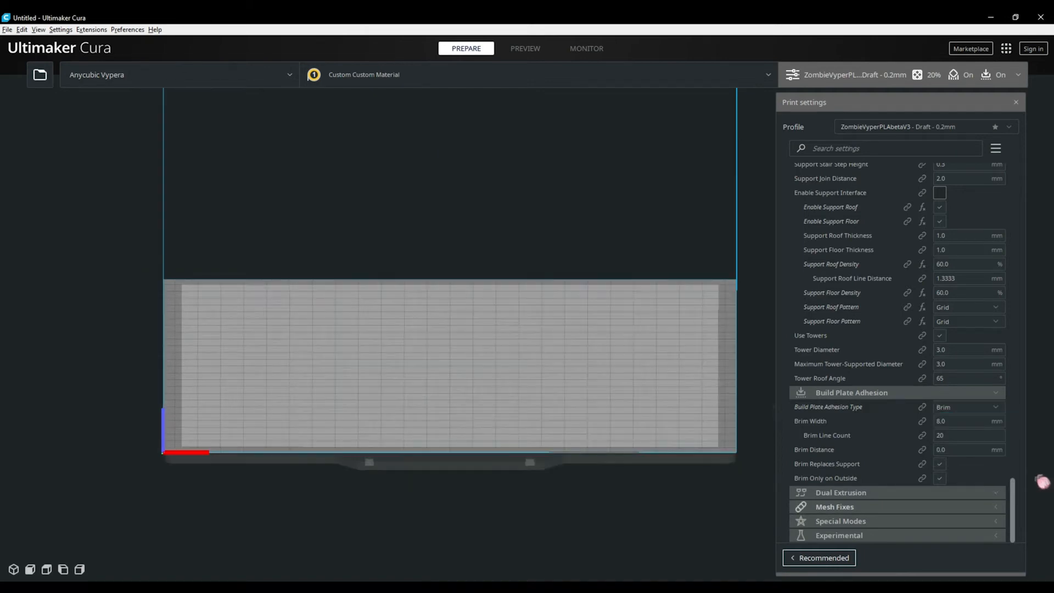
Step: Expand the Mesh Fixes and Special Modes settings and review the resolution, deviation, print sequence and surface mode values
click(1002, 508)
scroll(982, 504, down, 2)
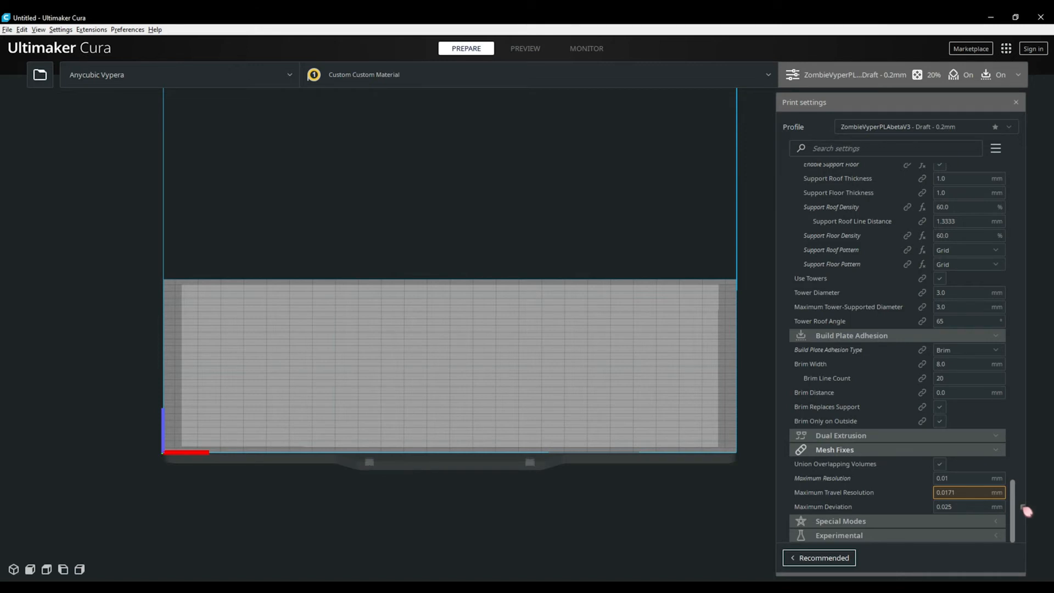
click(998, 521)
drag(1012, 495, 1012, 512)
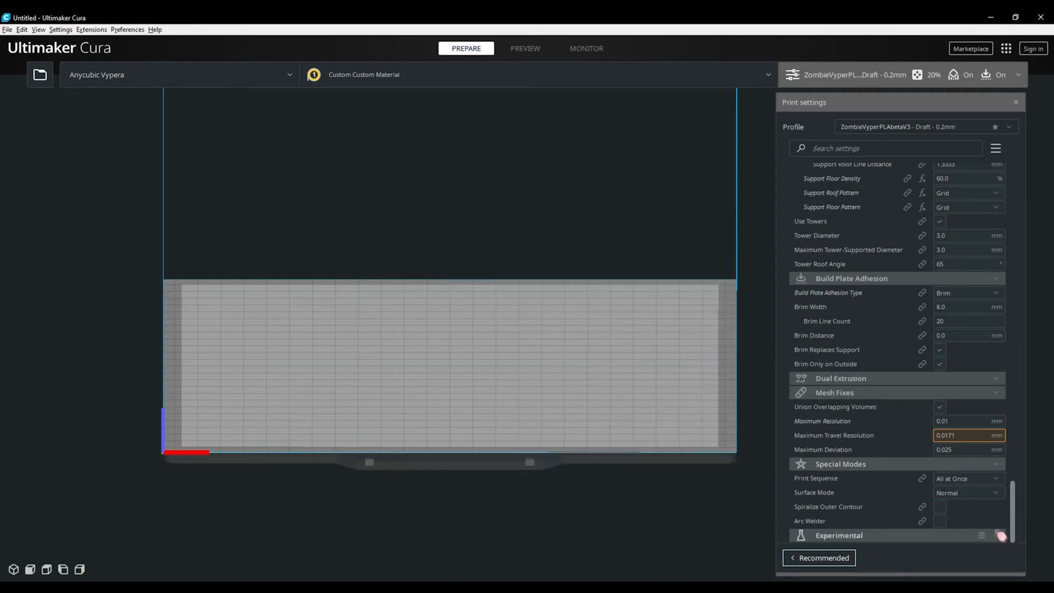
Step: Expand the Experimental settings and review them, including the overhanging wall, bridge and small feature options
click(1003, 537)
scroll(999, 521, down, 3)
mouse_move(990, 511)
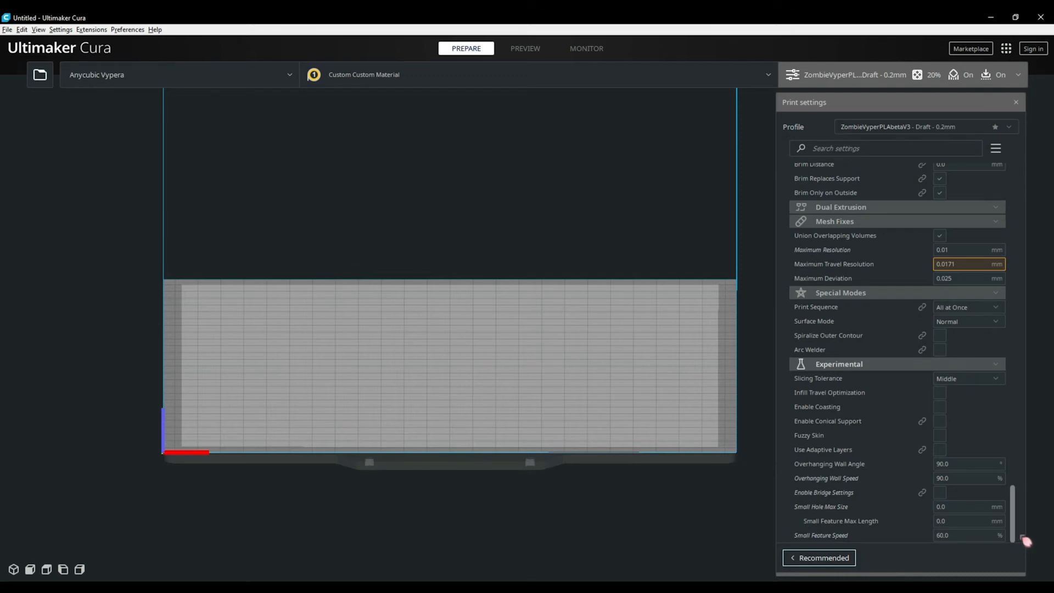
mouse_move(907, 501)
Step: Switch to the web browser and show the Support Test Piece page on Thingiverse
click(258, 587)
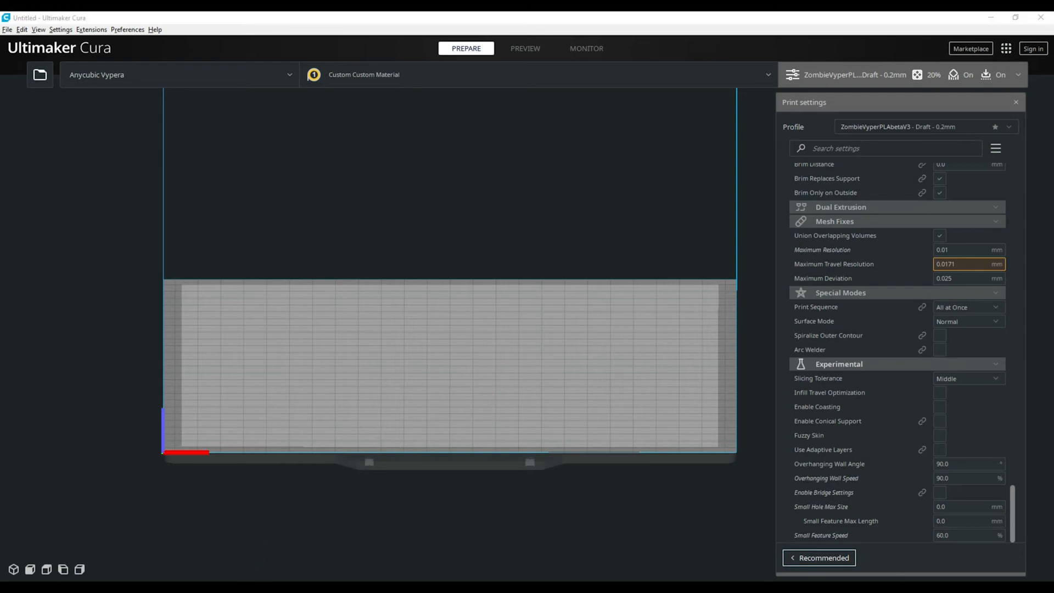
click(335, 536)
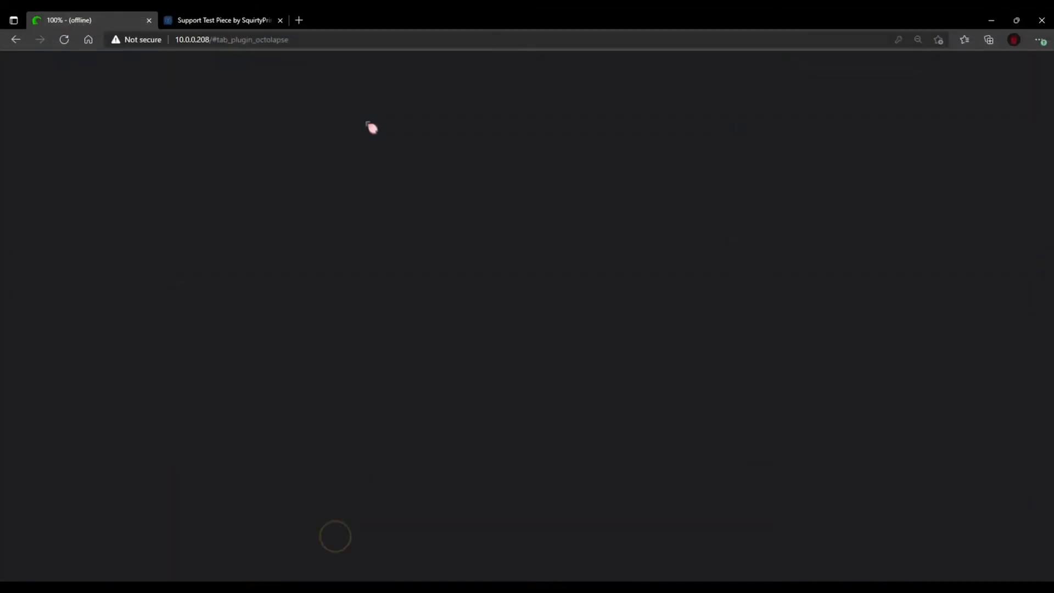
click(223, 19)
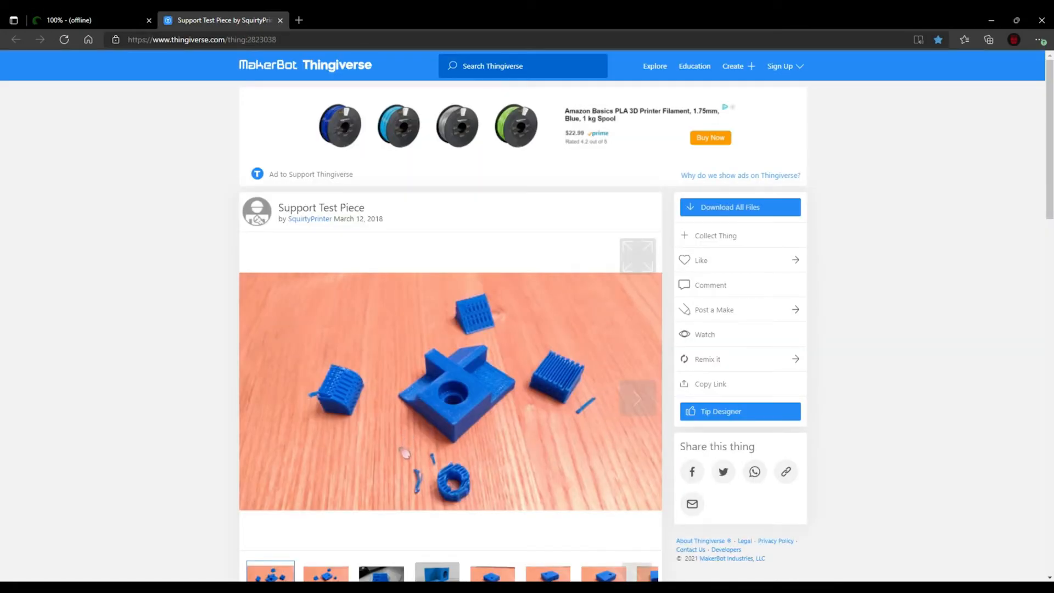
Step: Download all files of the Support Test Piece from Thingiverse and dismiss the download pop-up
click(703, 205)
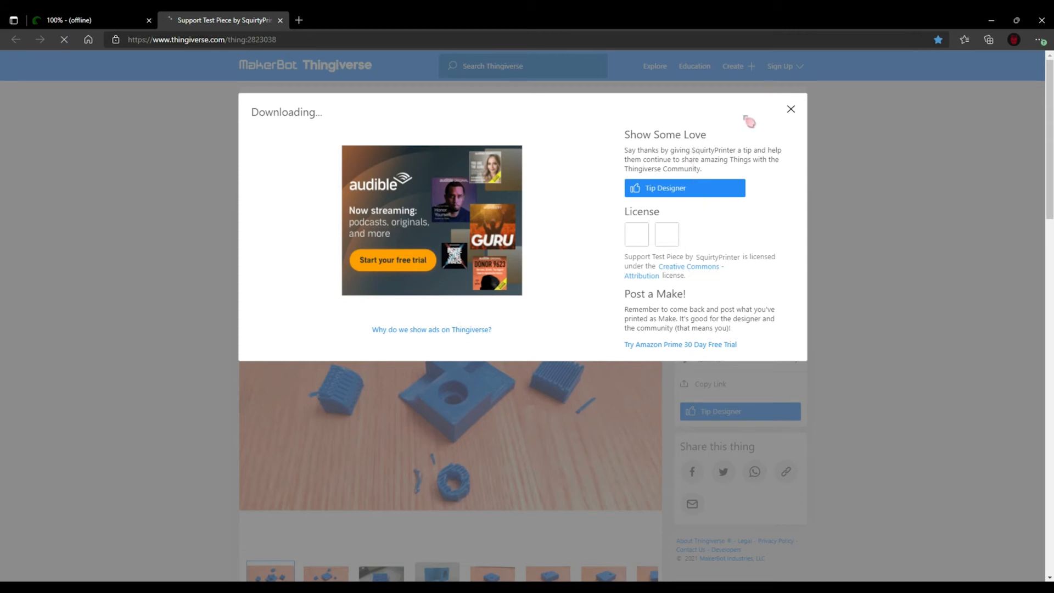
click(790, 110)
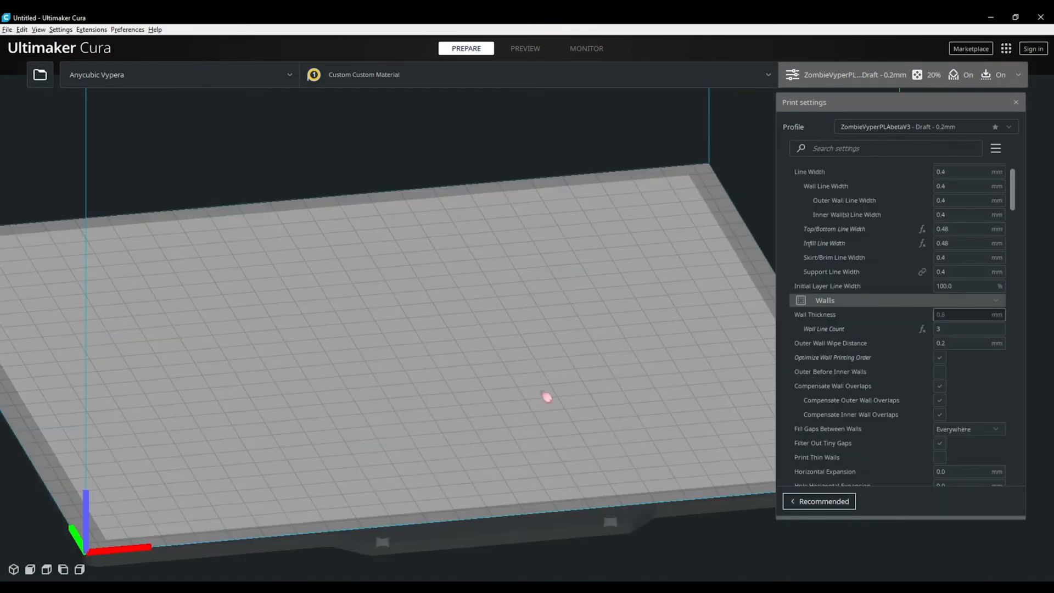
Step: Switch to Cura and load support_test_piece from the tests folder onto the build plate
click(40, 74)
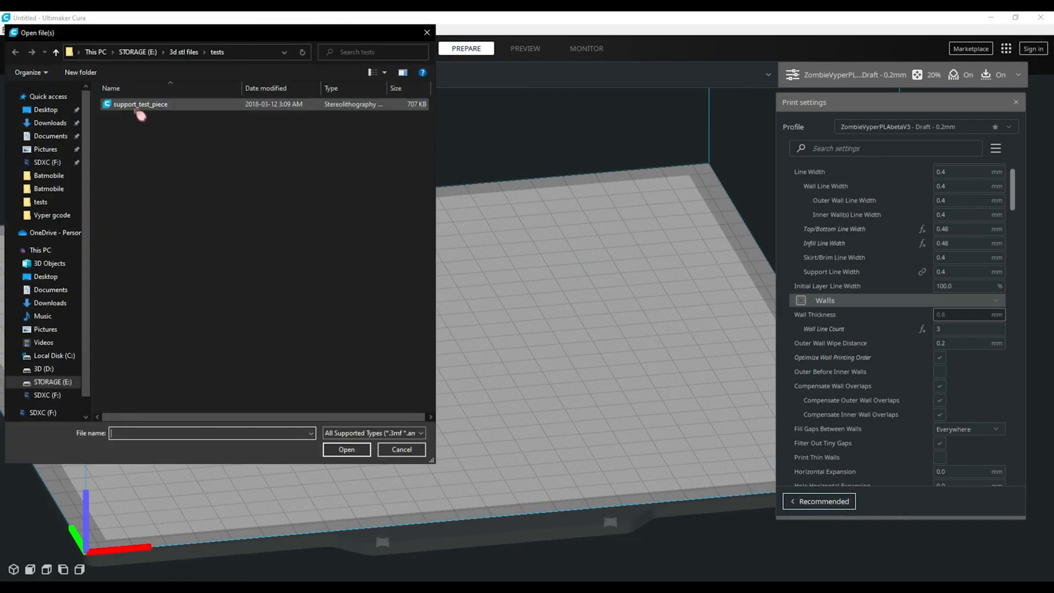
click(139, 107)
double_click(140, 107)
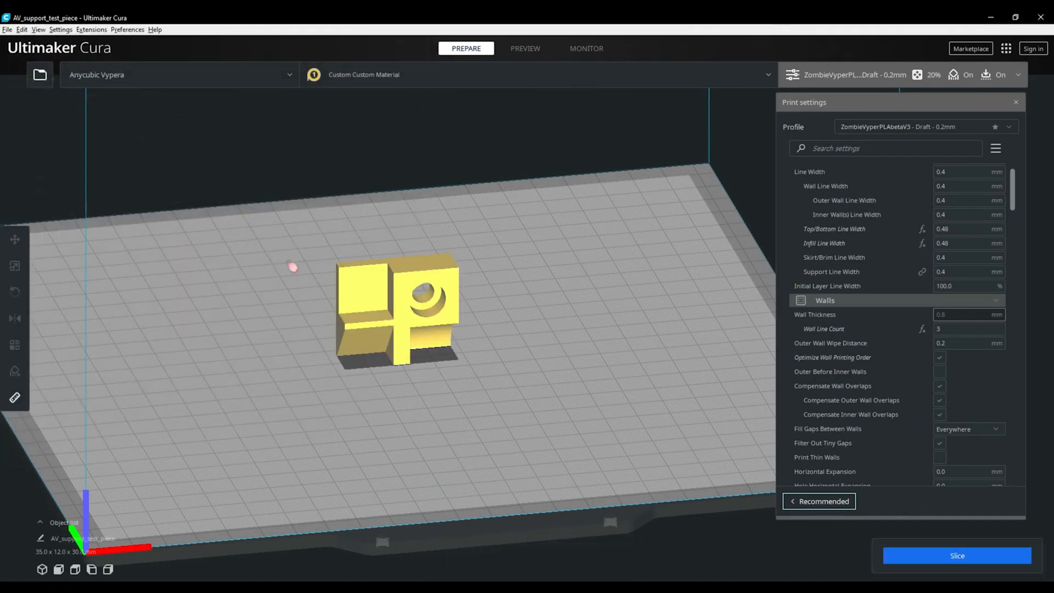
Step: Lay the support test piece flat by aligning the front face of its post with the build plate
right_drag(293, 280, 322, 285)
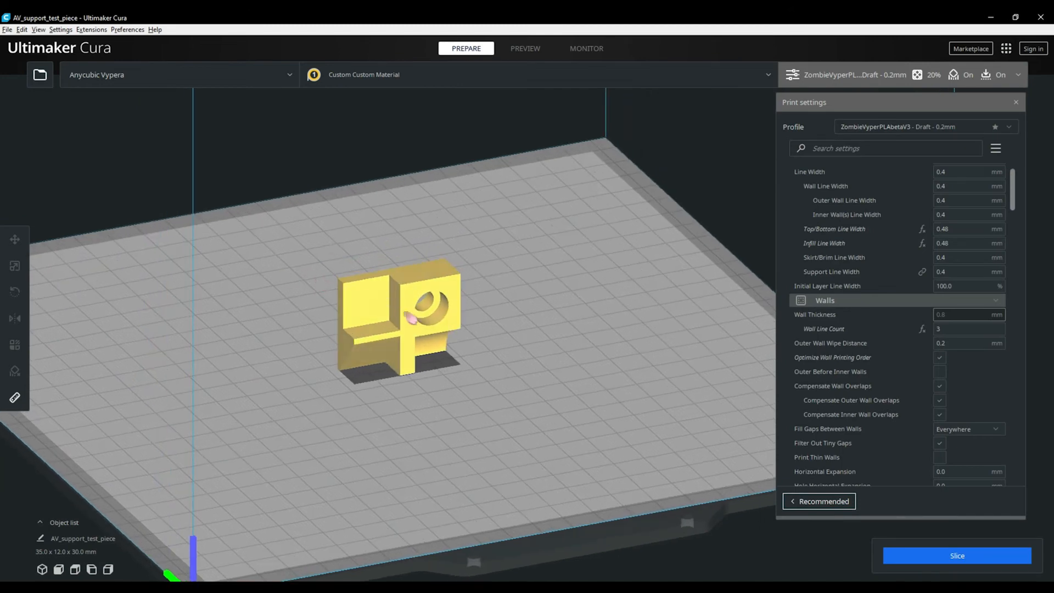
click(413, 320)
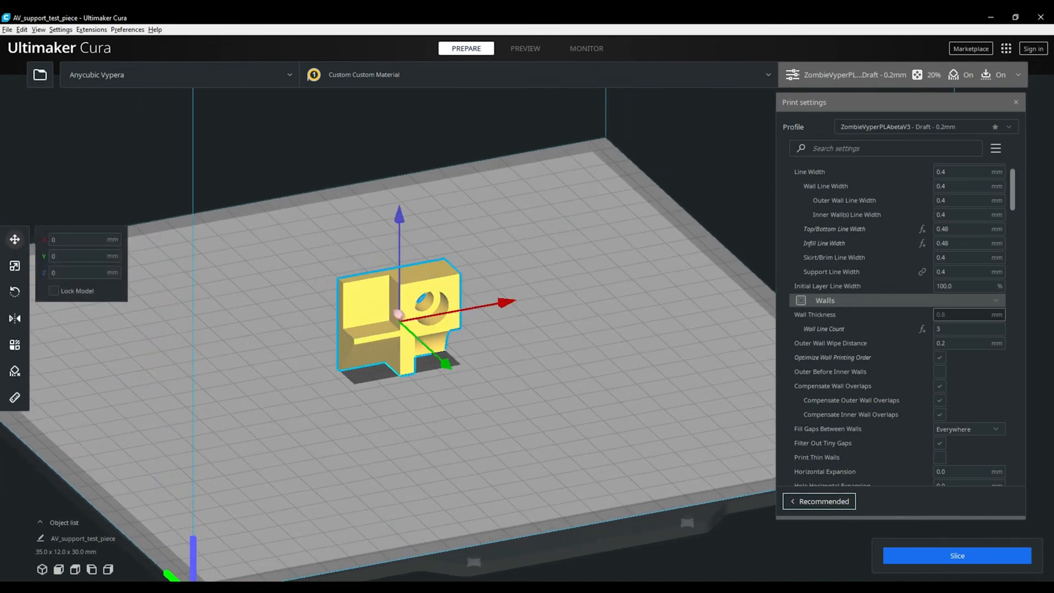
click(16, 296)
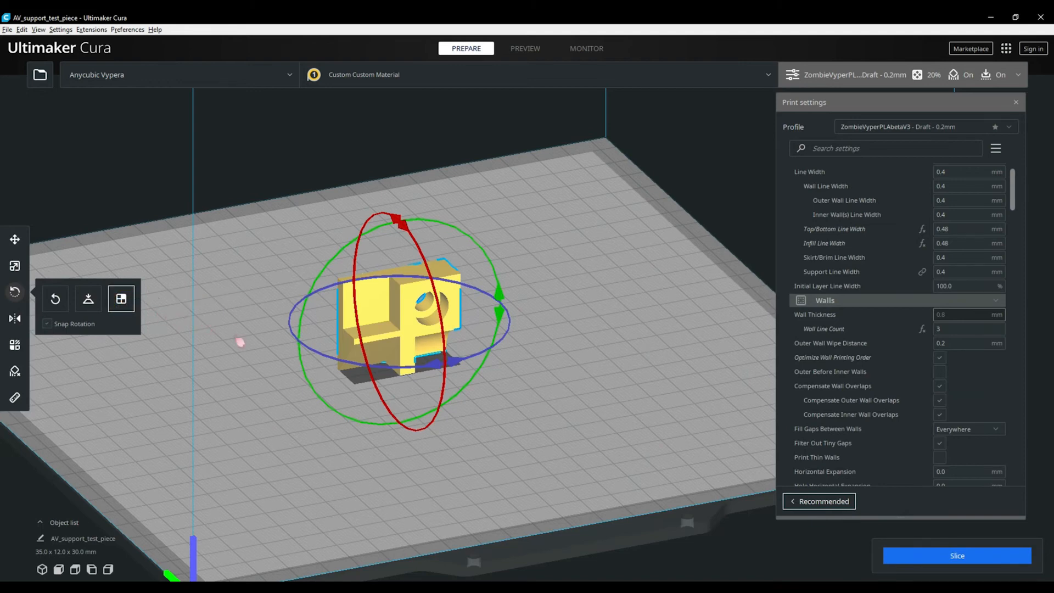
click(412, 339)
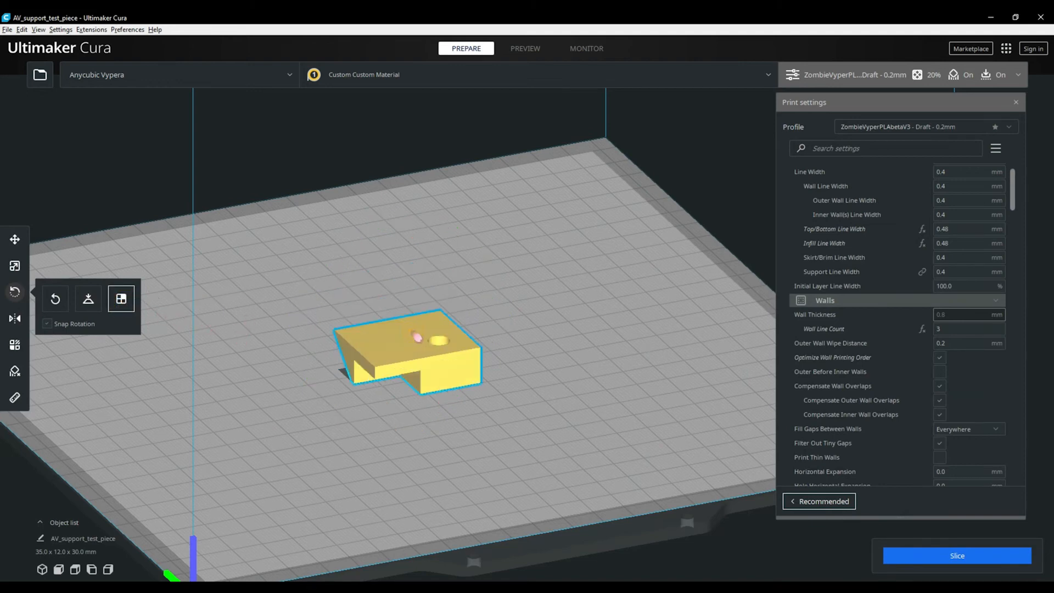
Step: Move the test piece across the build plate to about X 12.3 mm, Y -2.1 mm
click(15, 240)
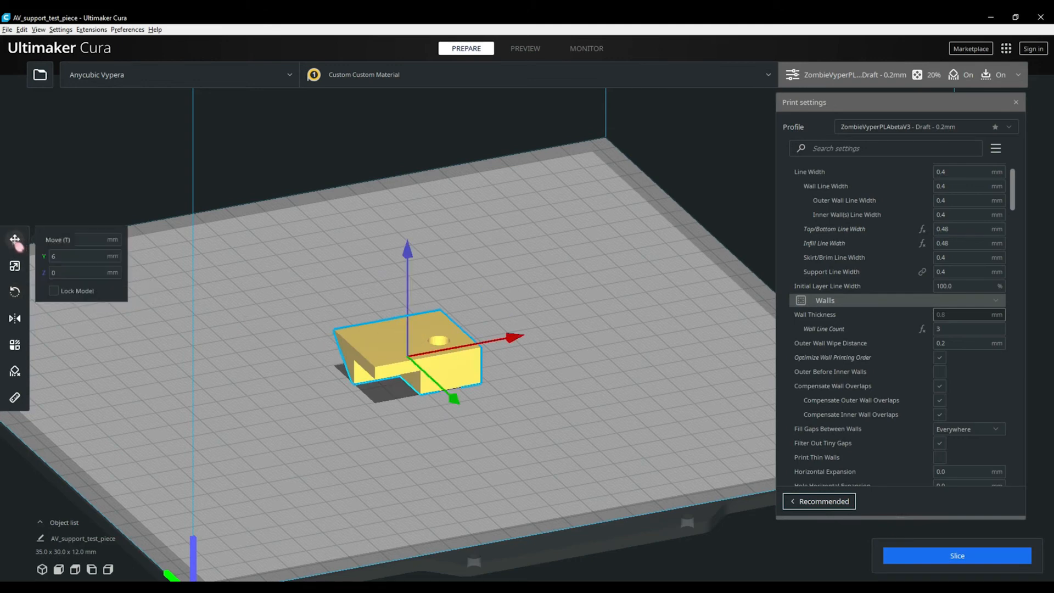
drag(401, 363, 428, 345)
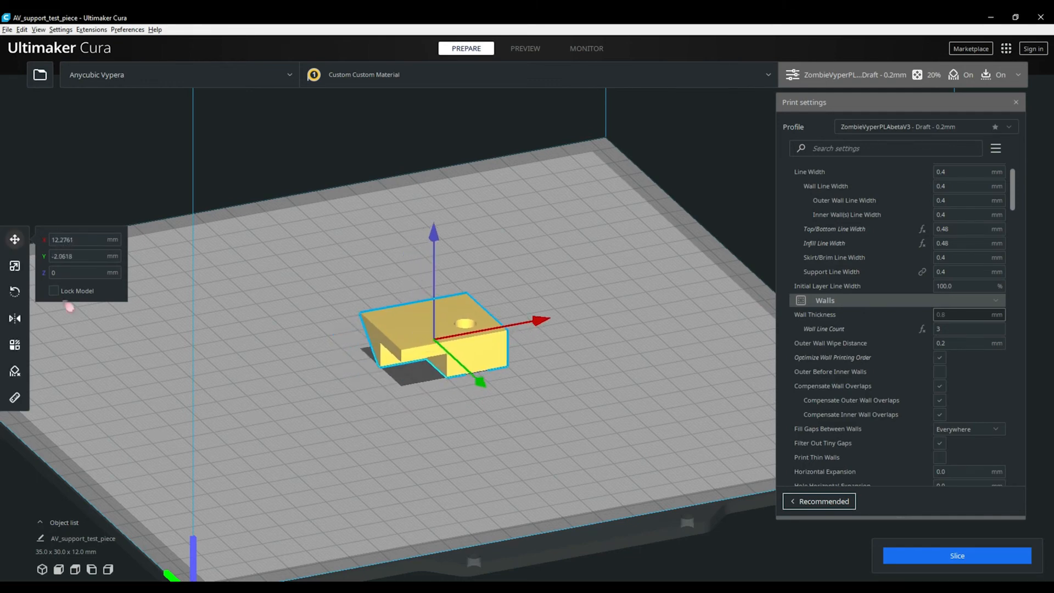
Step: Look through the Scale, Rotate, Mirror, Per Model Settings and Support Blocker options for the model without changing anything
click(16, 267)
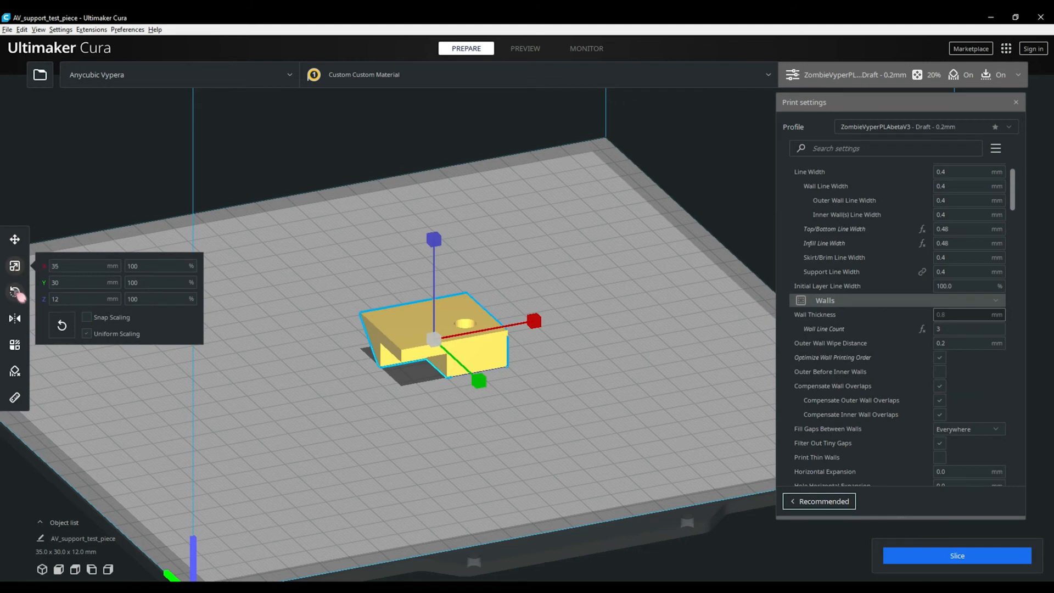
click(16, 293)
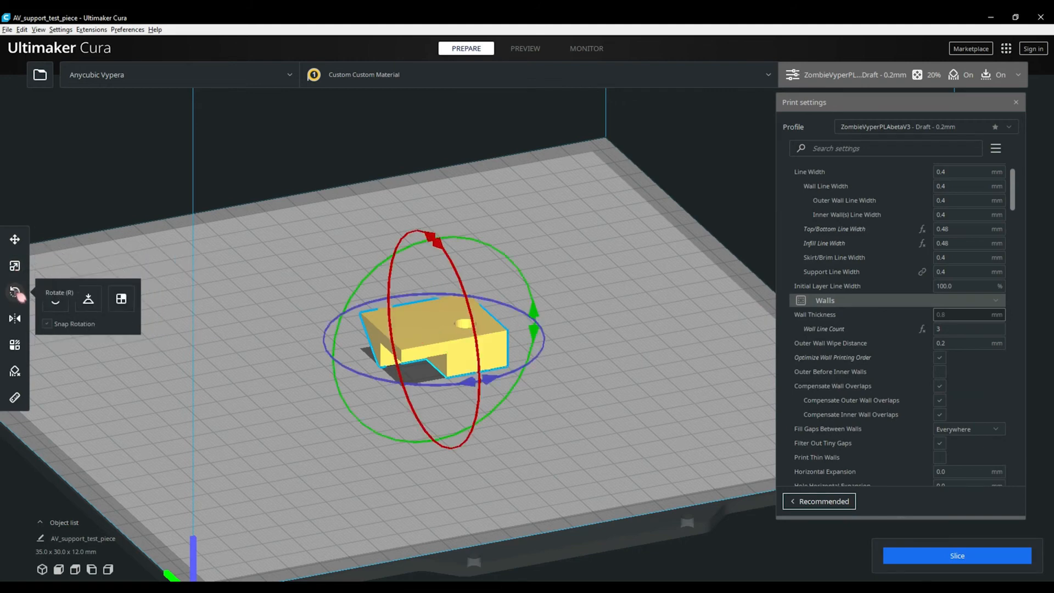
click(19, 323)
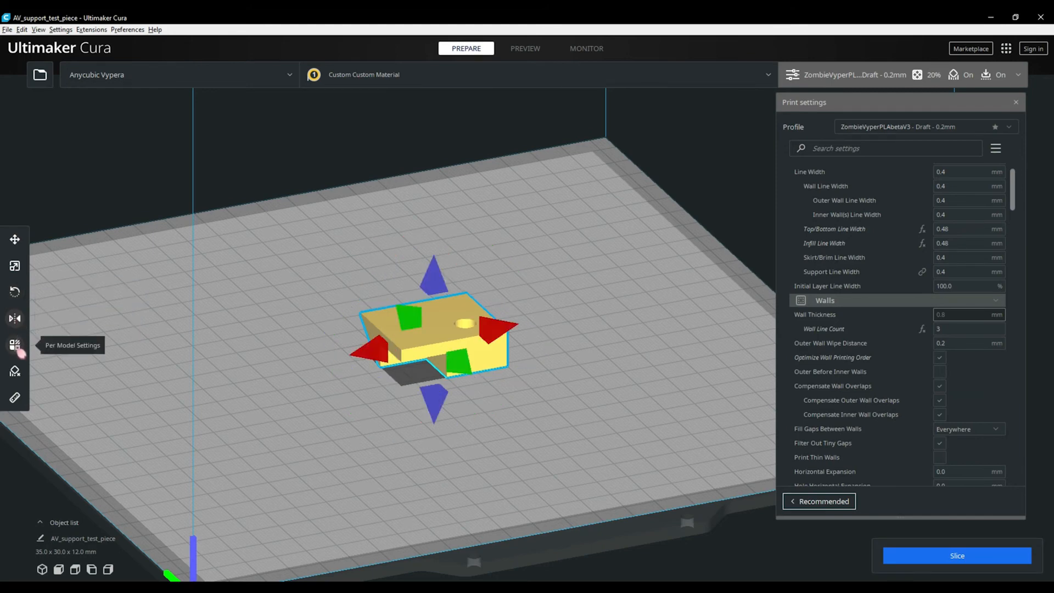
click(19, 350)
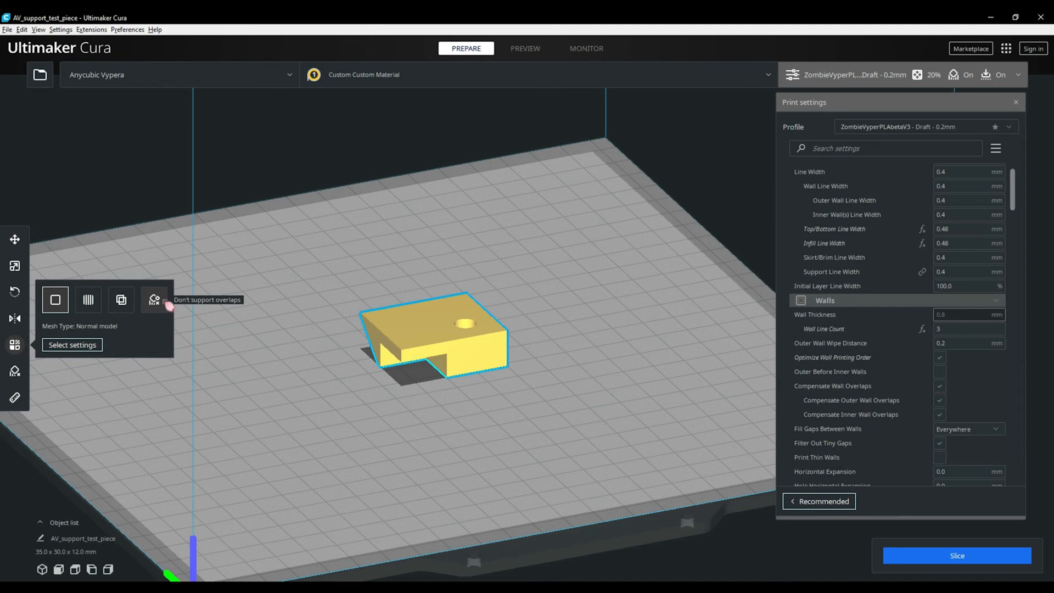
click(14, 372)
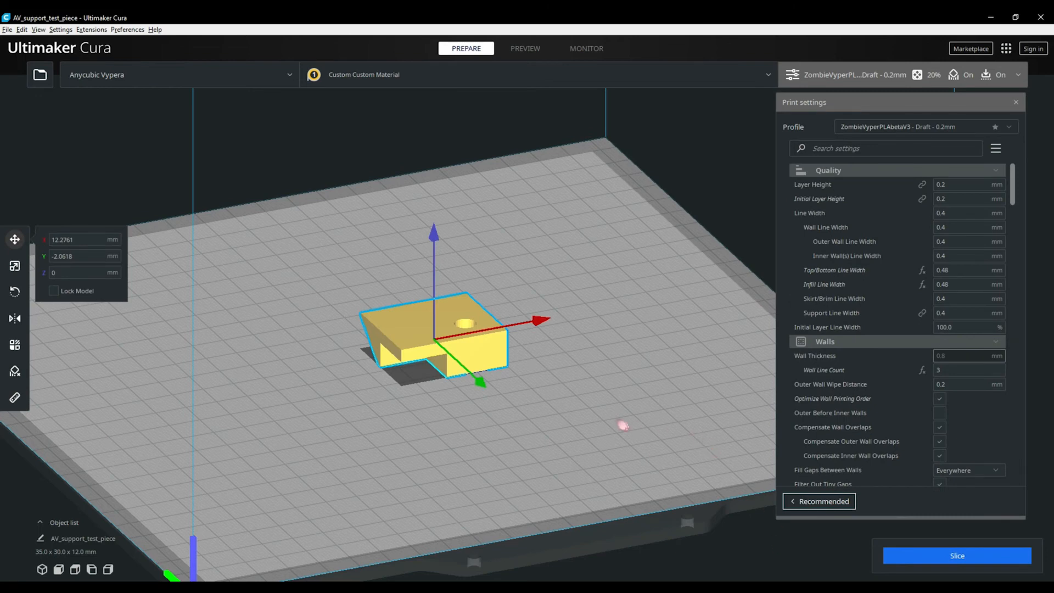
Step: Examine the highlighted overhang areas on the underside of the test piece up close
right_drag(617, 420, 532, 334)
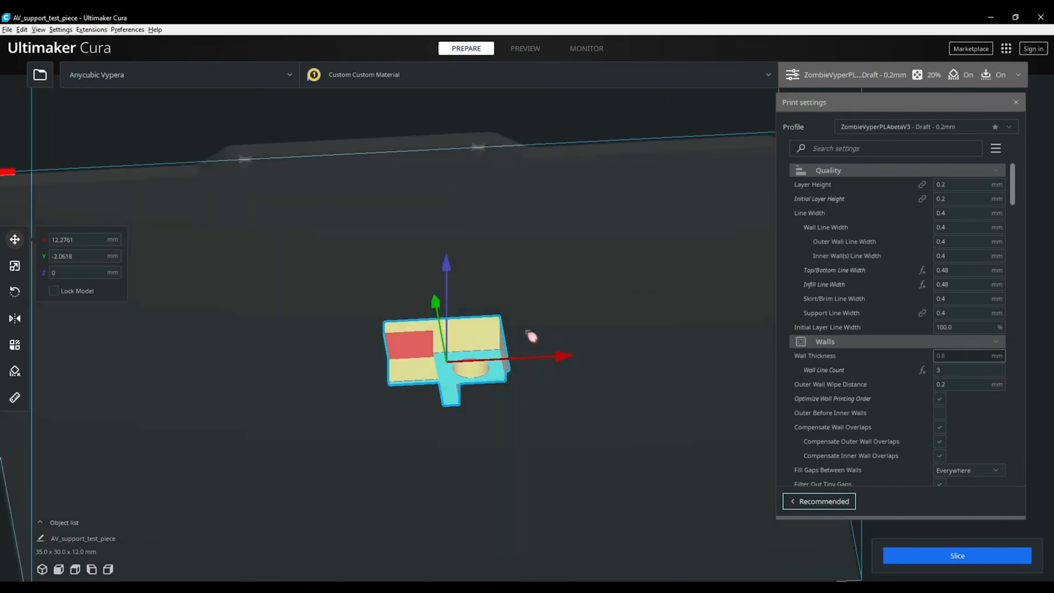
scroll(446, 364, up, 5)
scroll(441, 359, up, 3)
scroll(346, 444, down, 2)
middle_drag(369, 428, 508, 348)
right_drag(508, 348, 505, 275)
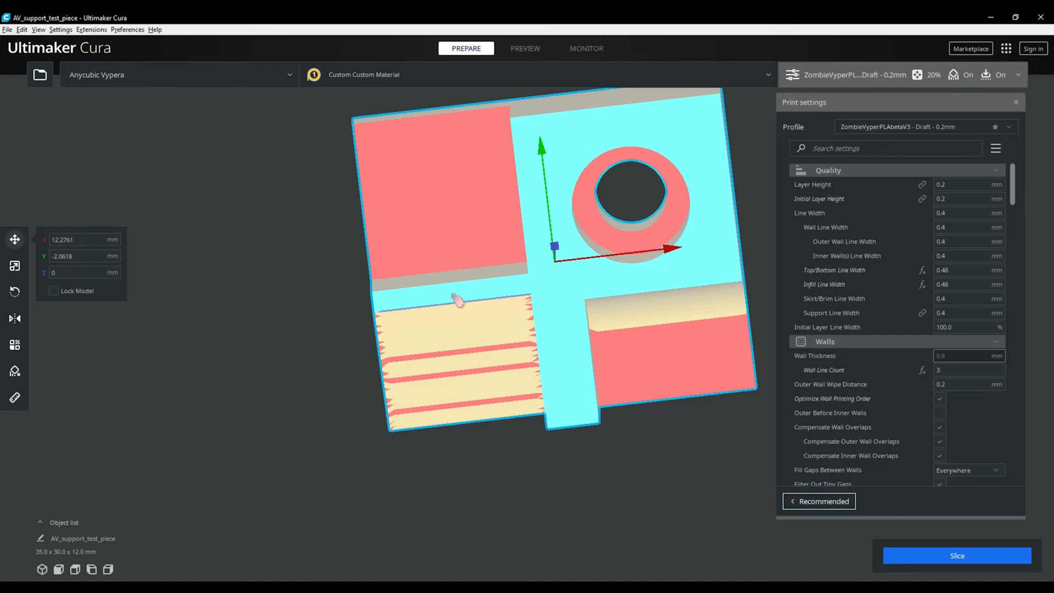
Step: Review the Support settings in the print settings, including structure, placement, overhang angle, density and roof and floor options
scroll(990, 306, down, 12)
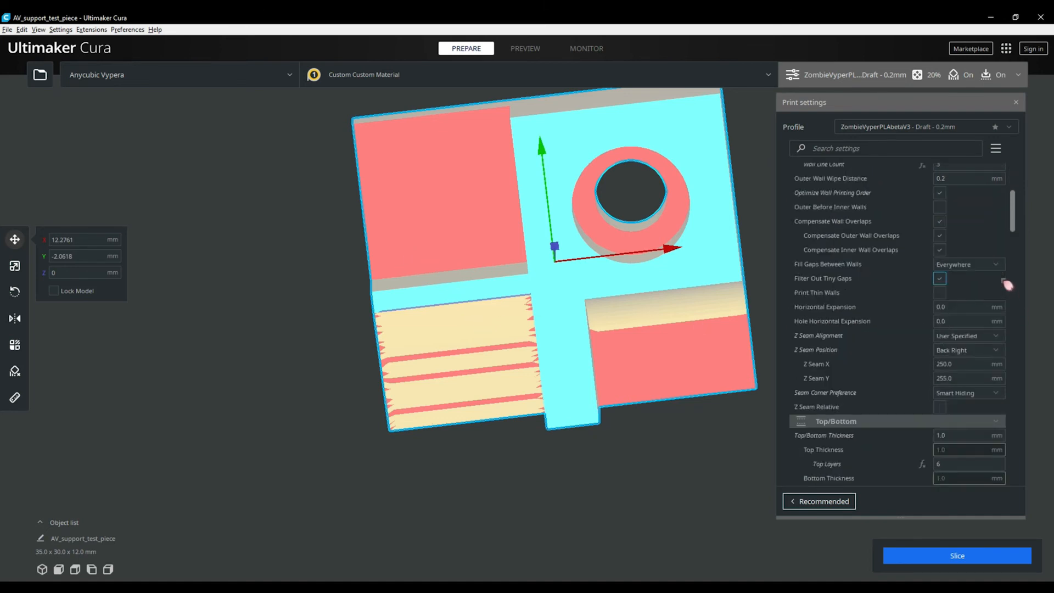
scroll(990, 306, down, 12)
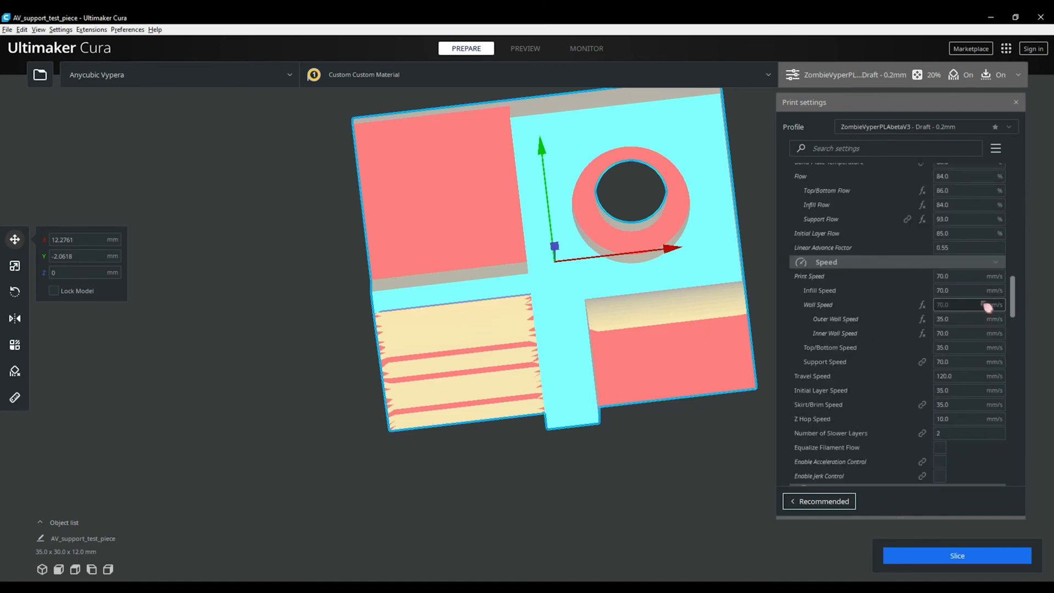
scroll(988, 305, down, 7)
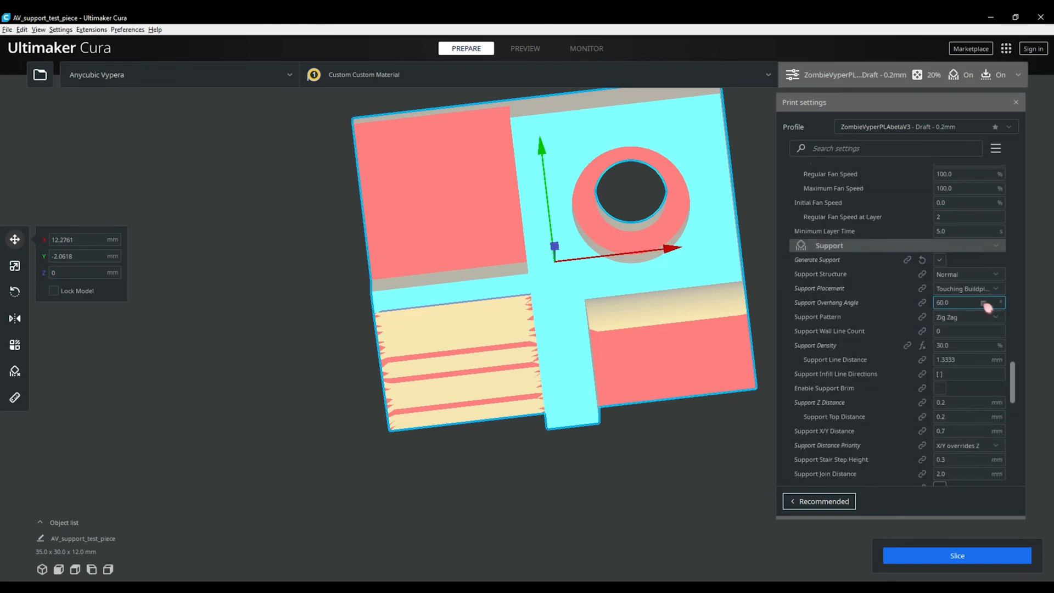
click(932, 248)
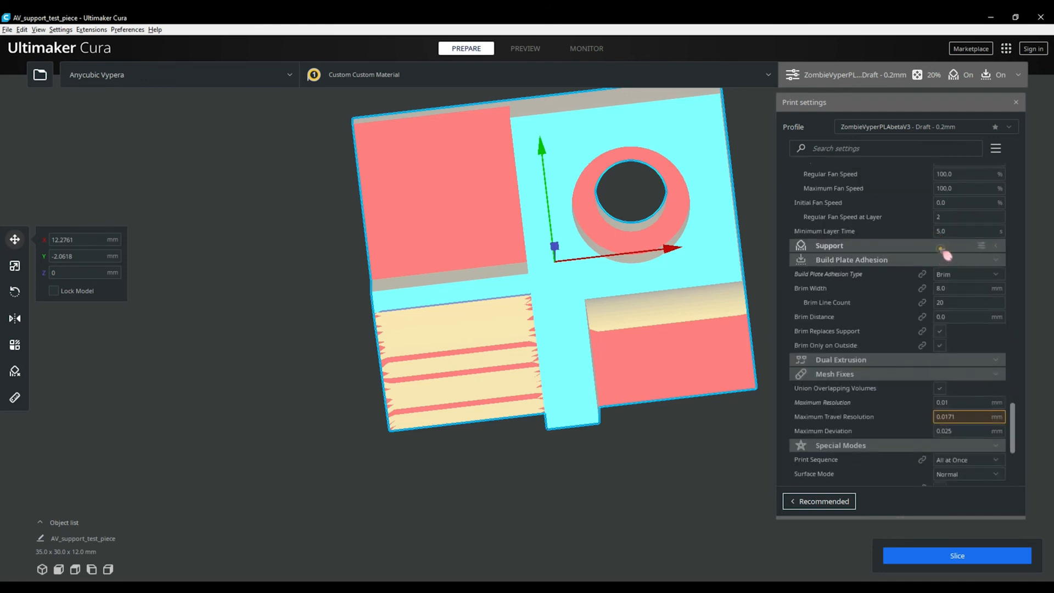
click(1003, 251)
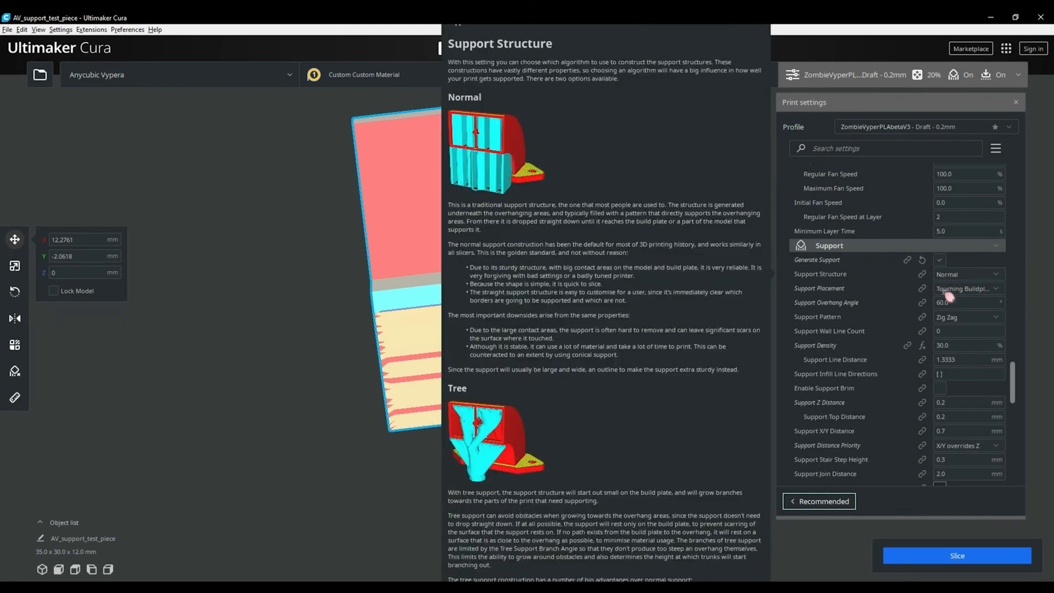
scroll(936, 477, down, 5)
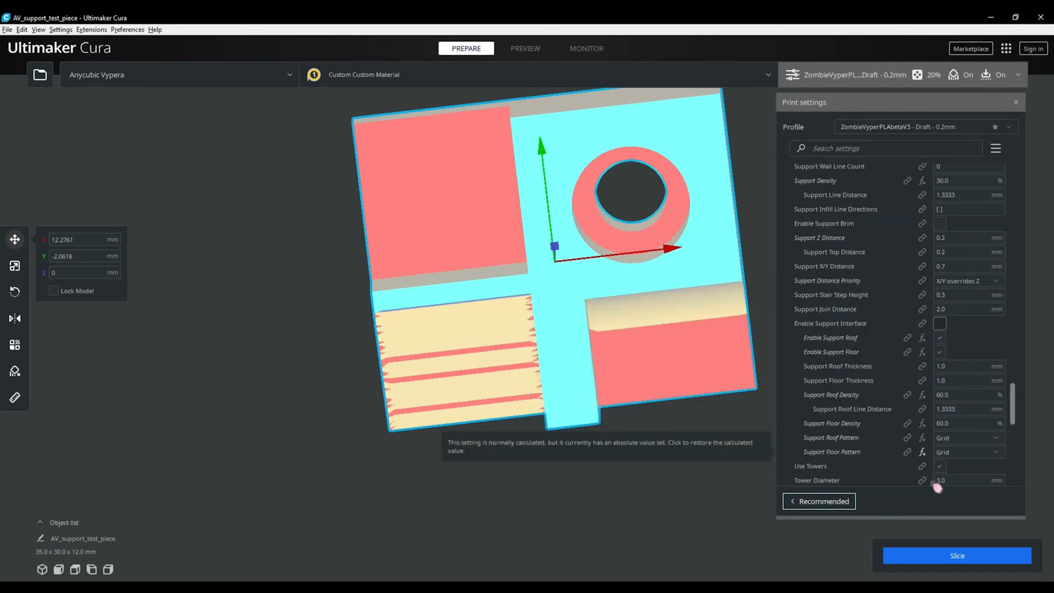
Step: Slice the test piece and open its layer preview to inspect the generated supports and brim
click(943, 559)
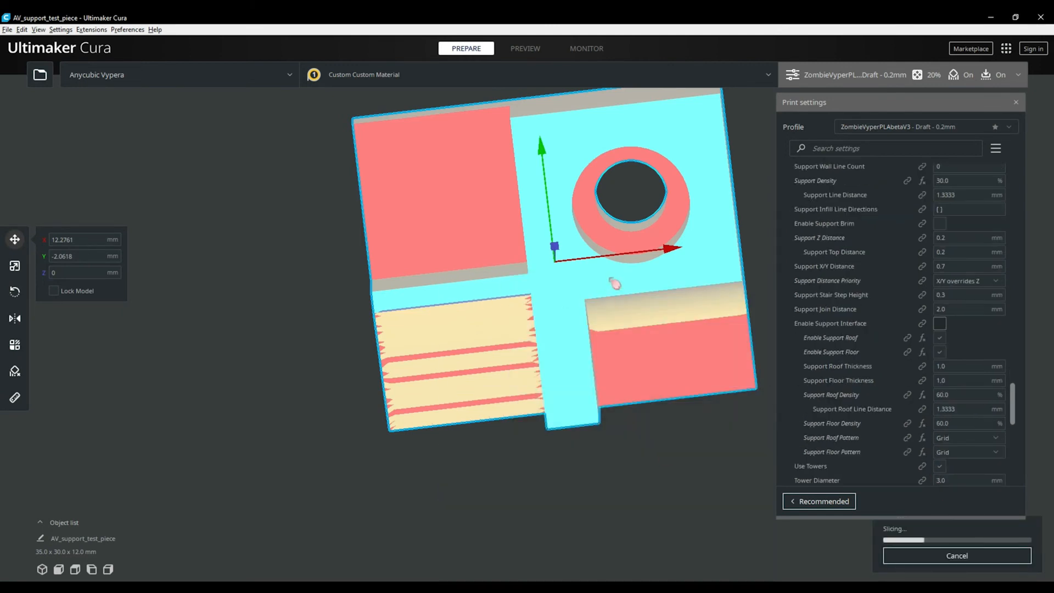
right_drag(615, 283, 423, 267)
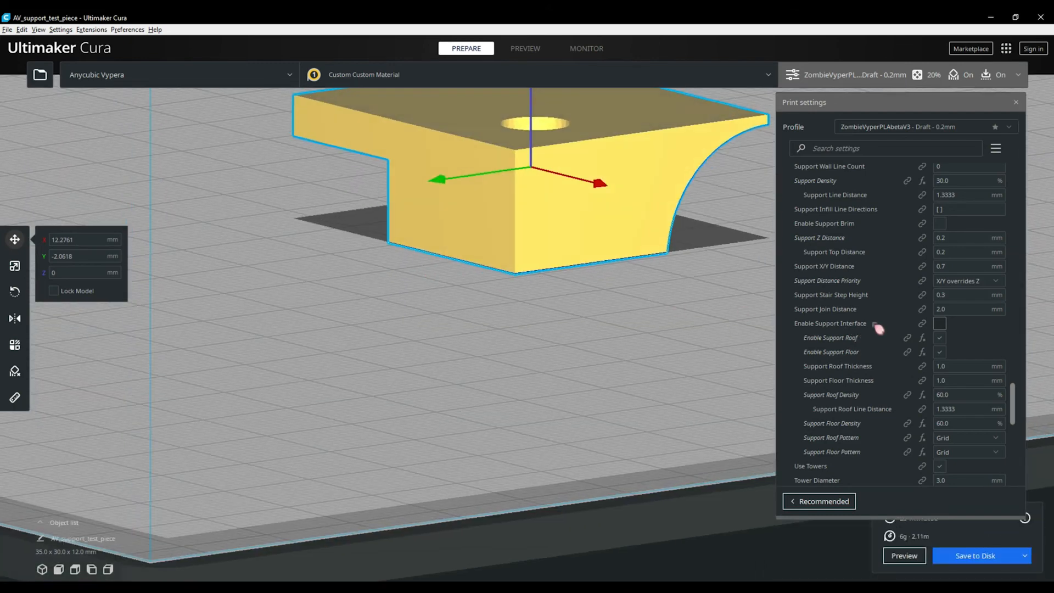
drag(918, 503, 918, 494)
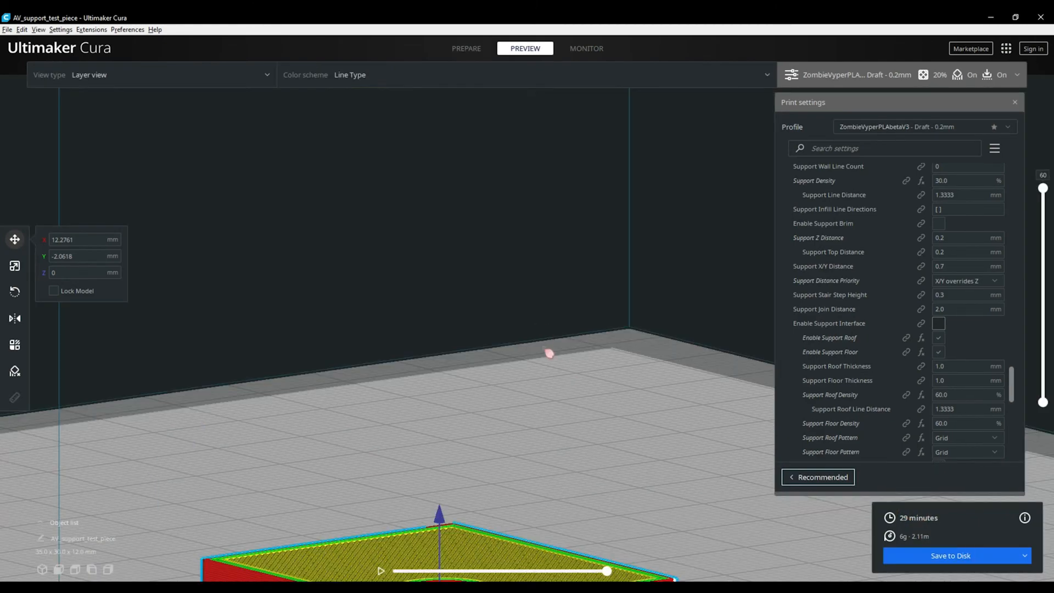
middle_drag(543, 347, 590, 327)
right_drag(590, 327, 631, 328)
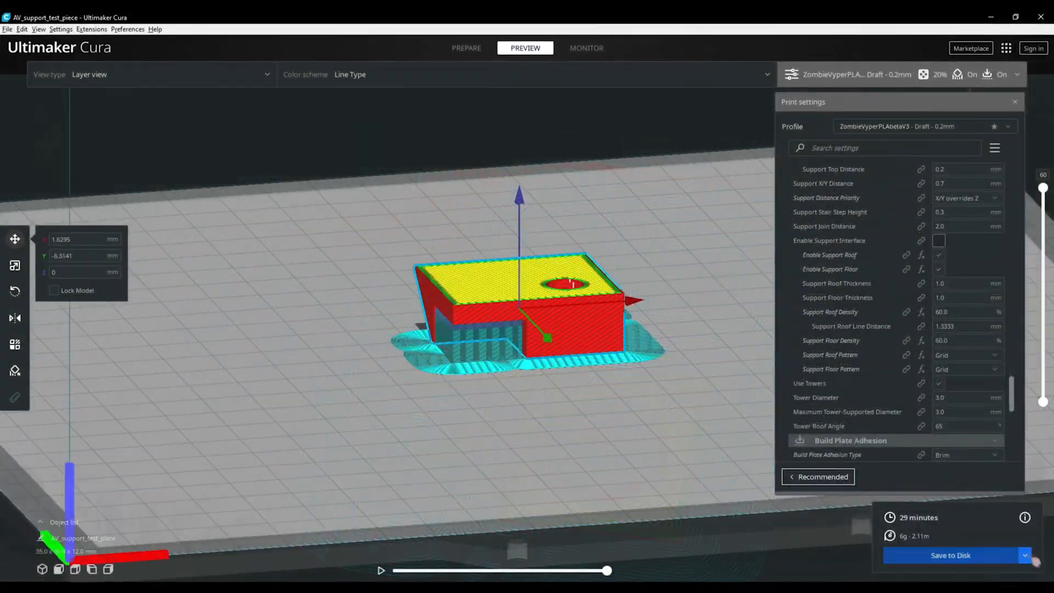
Step: Save the sliced G-code to Removable Drive (F:)
click(1025, 555)
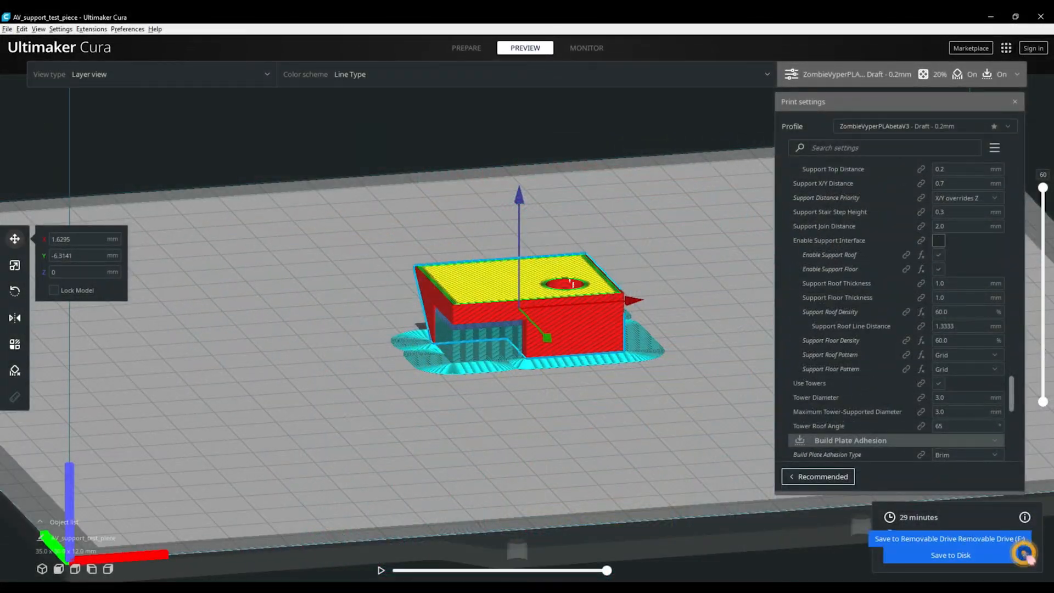
click(1009, 540)
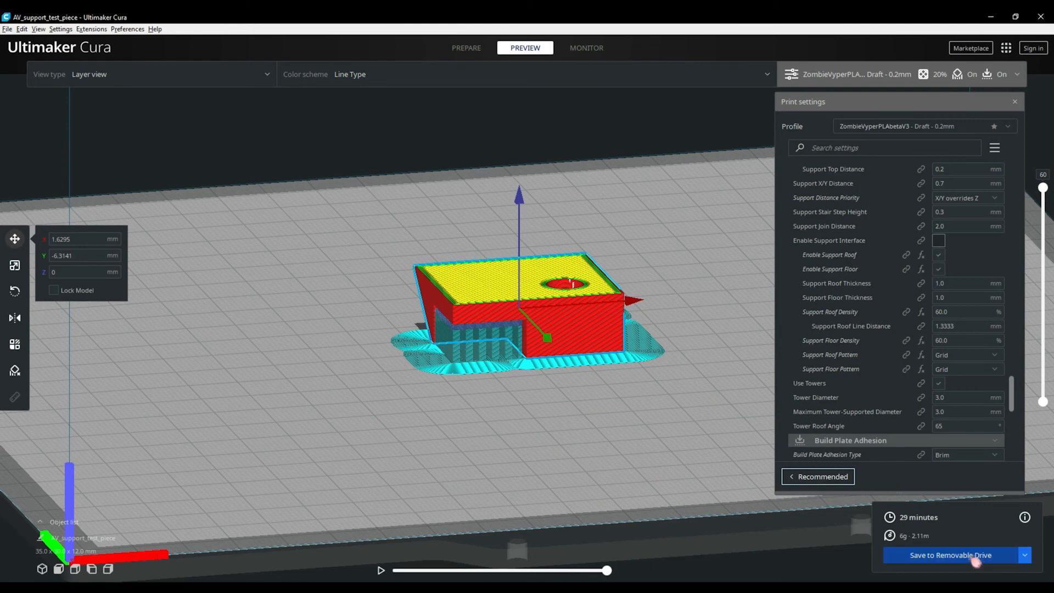
click(942, 556)
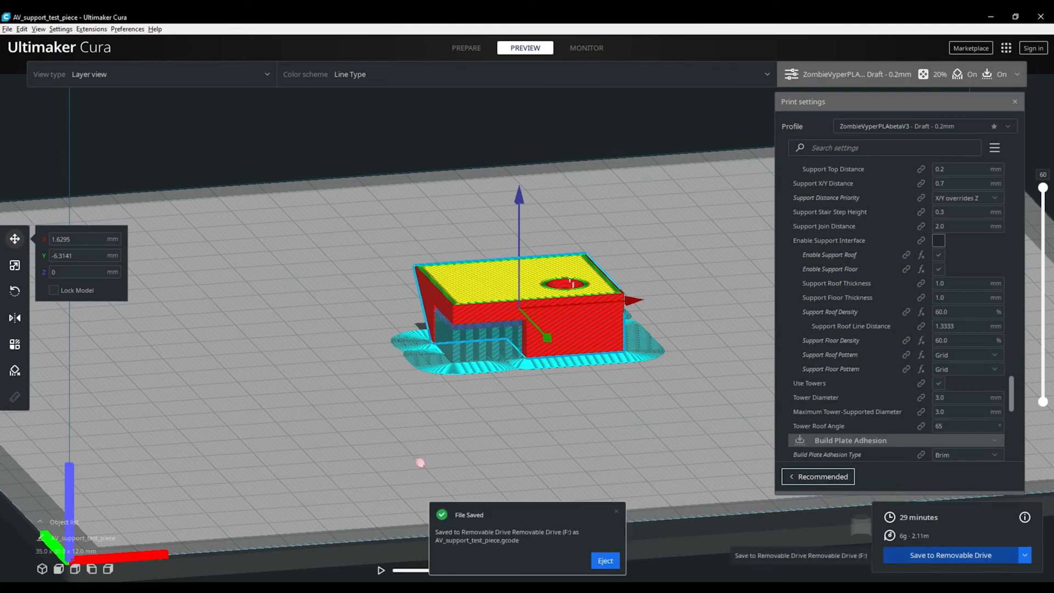
Step: Switch to File Explorer and eject the SDXC (F:) drive
key(alt+Tab)
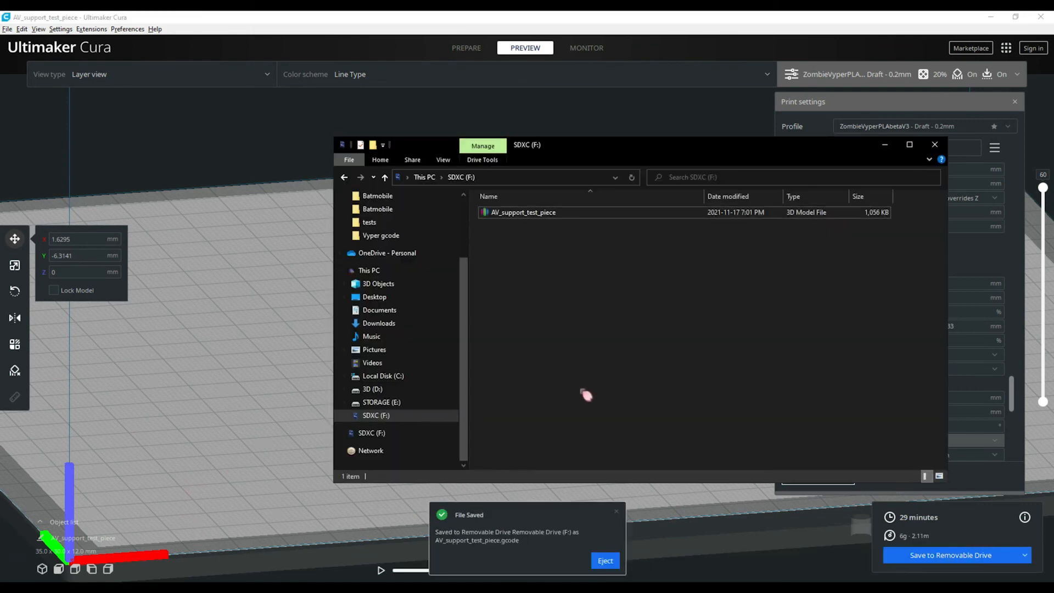
right_click(376, 428)
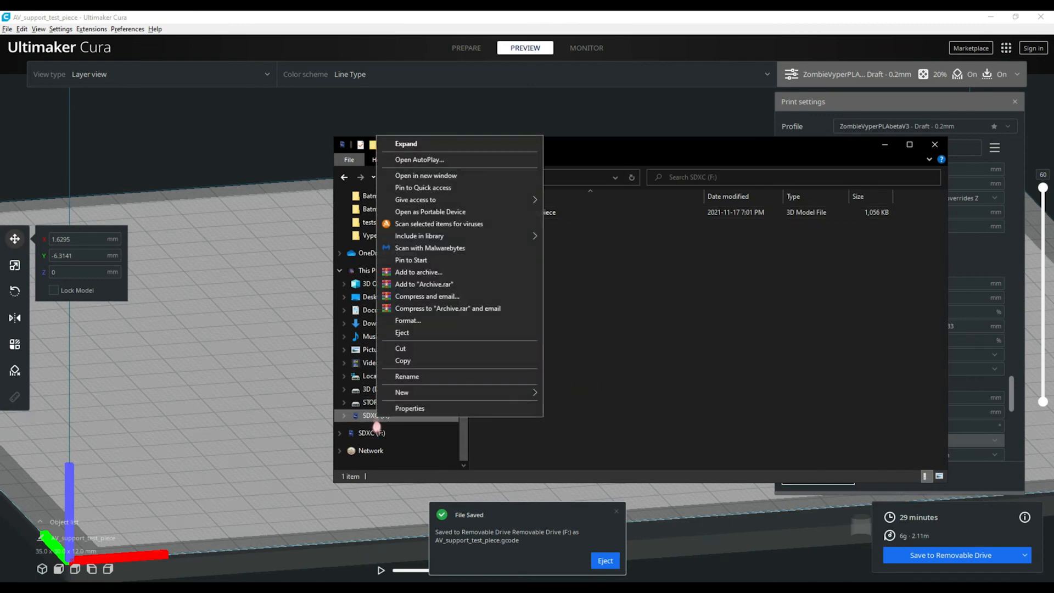
click(418, 333)
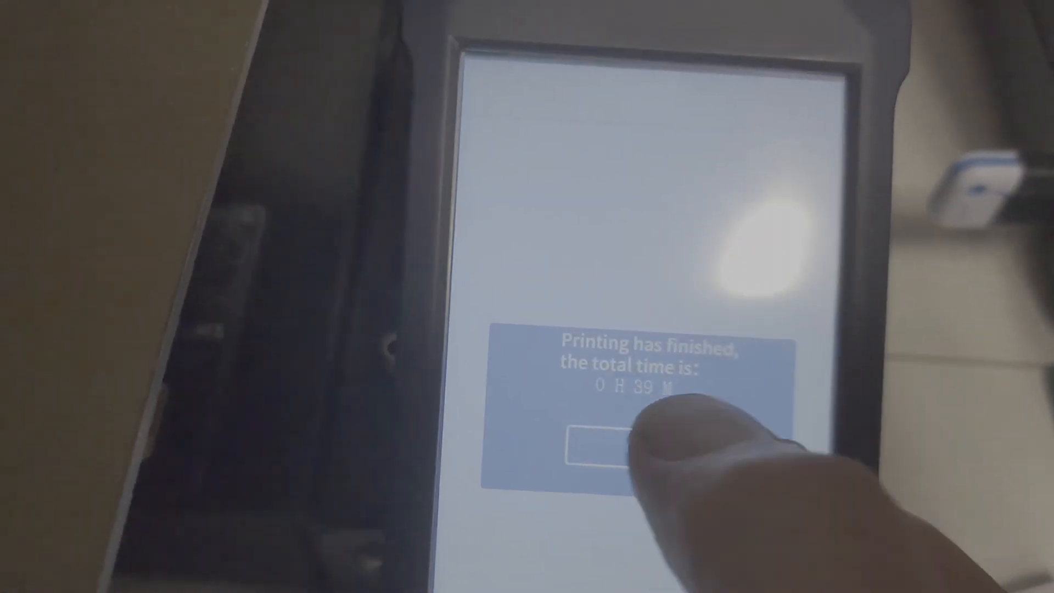
click(604, 444)
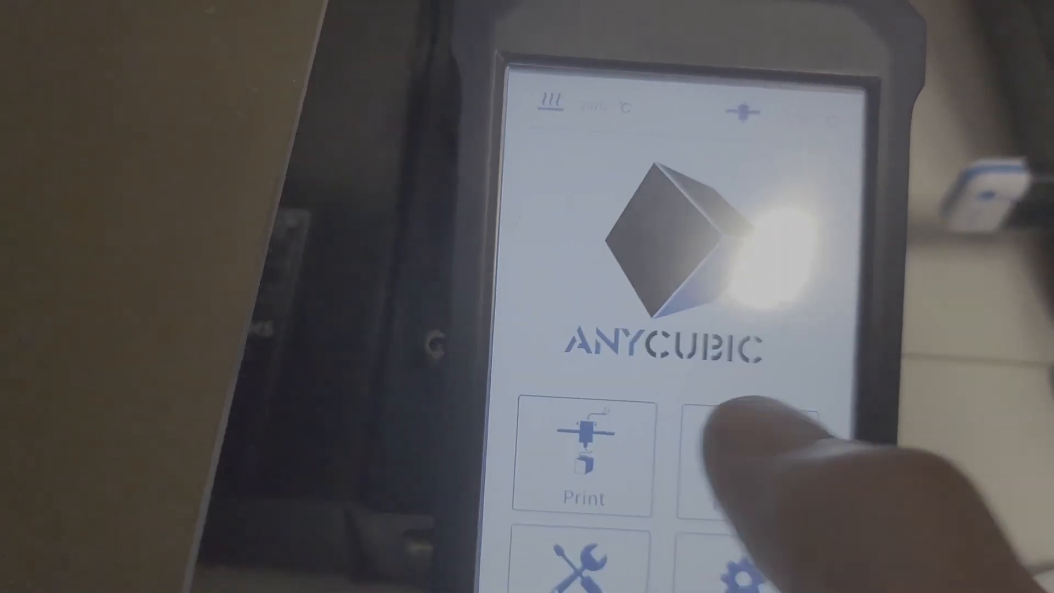